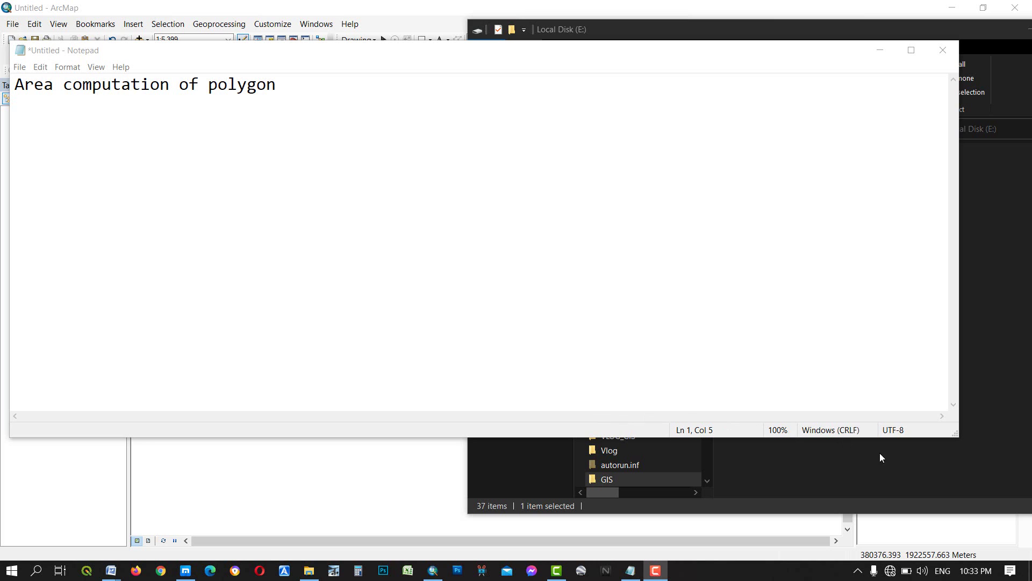
Switch to File Explorer, open the E:\GIS\GIS_Sample\New_polygon folder and select the Polygon.shp shapefile
left_click(889, 465)
left_click_drag(758, 30, 444, 12)
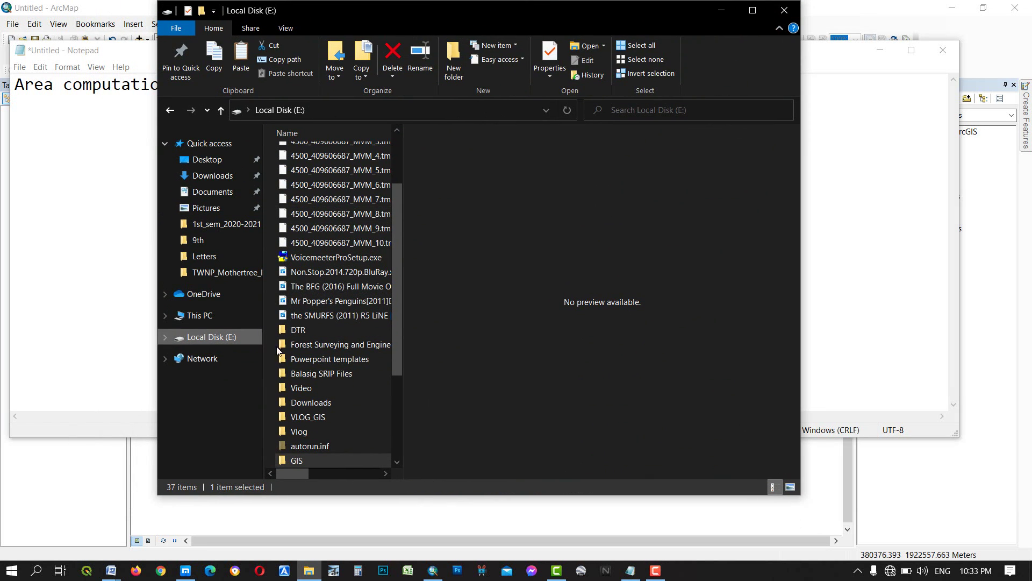
scroll(306, 411, "down", 1)
left_click(309, 416)
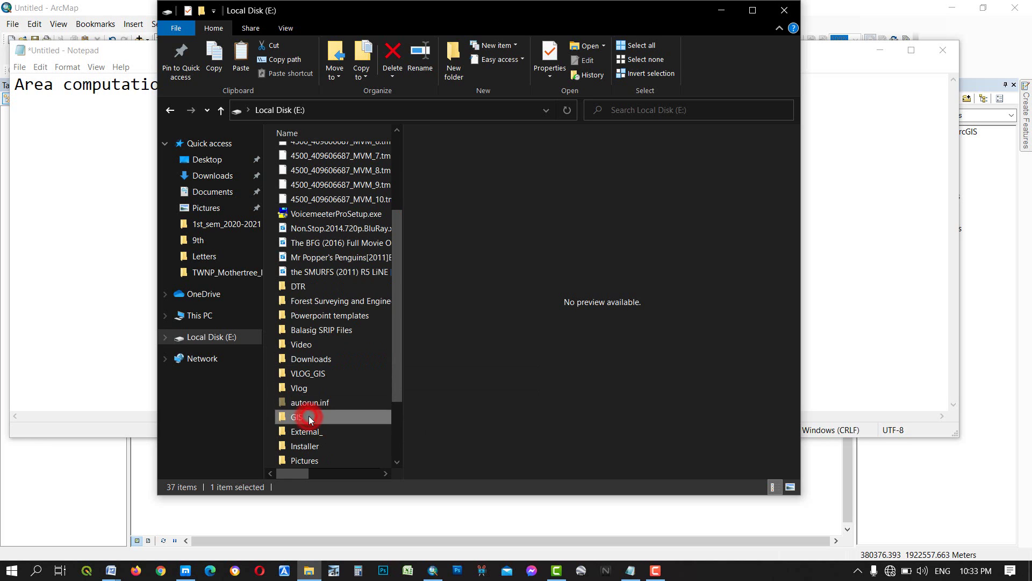
double_click(308, 416)
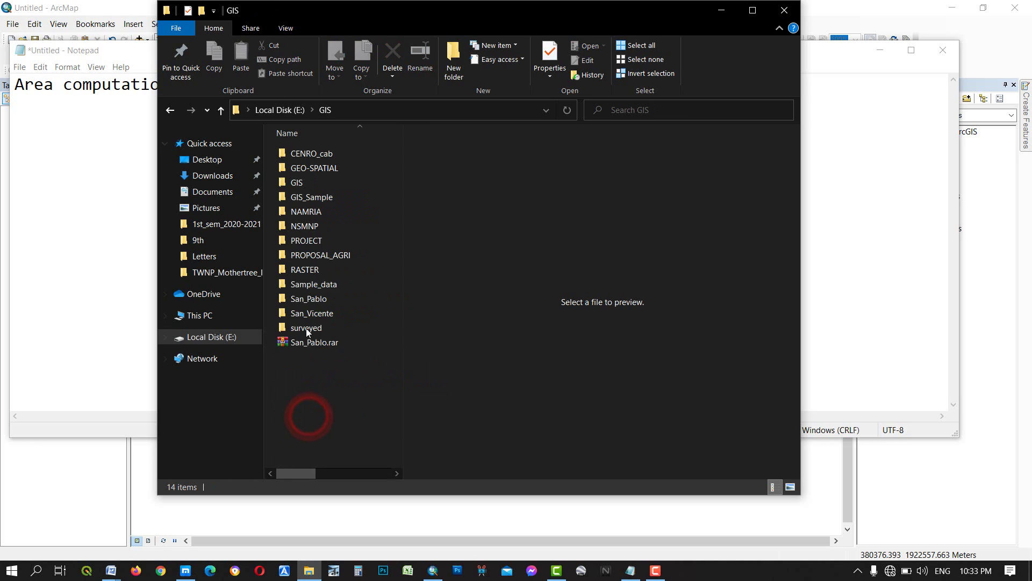
double_click(303, 197)
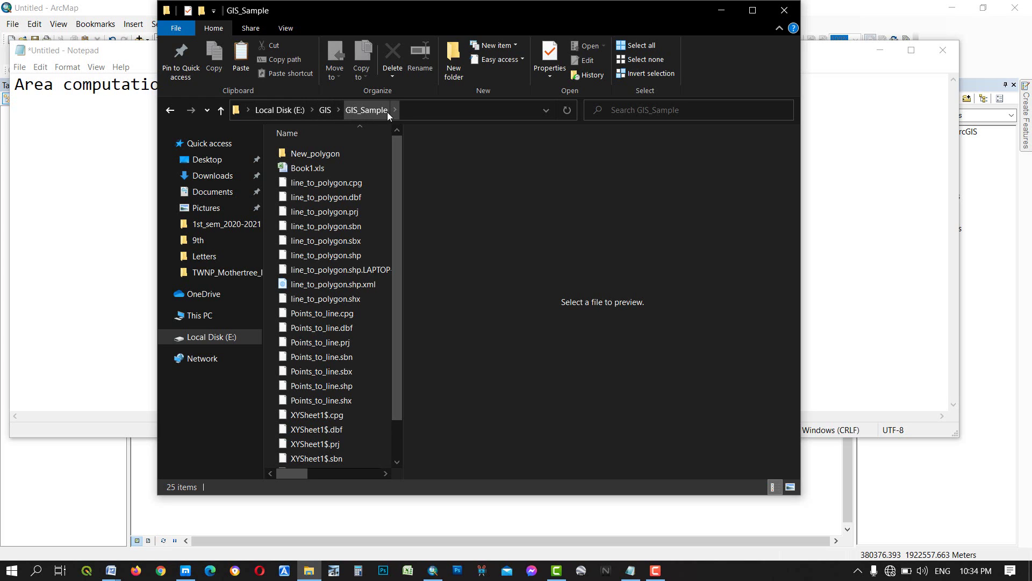
left_click(322, 154)
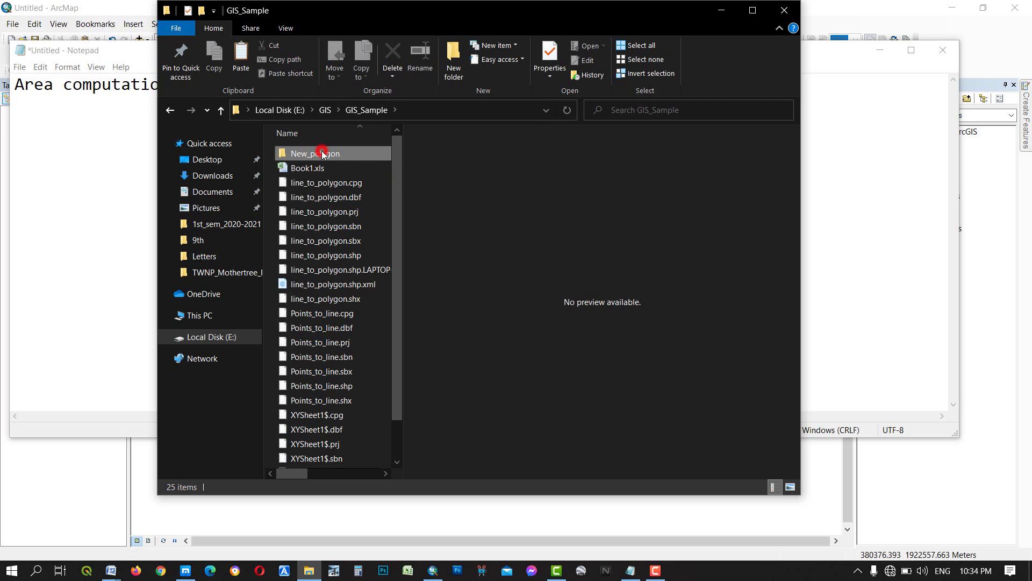
double_click(322, 153)
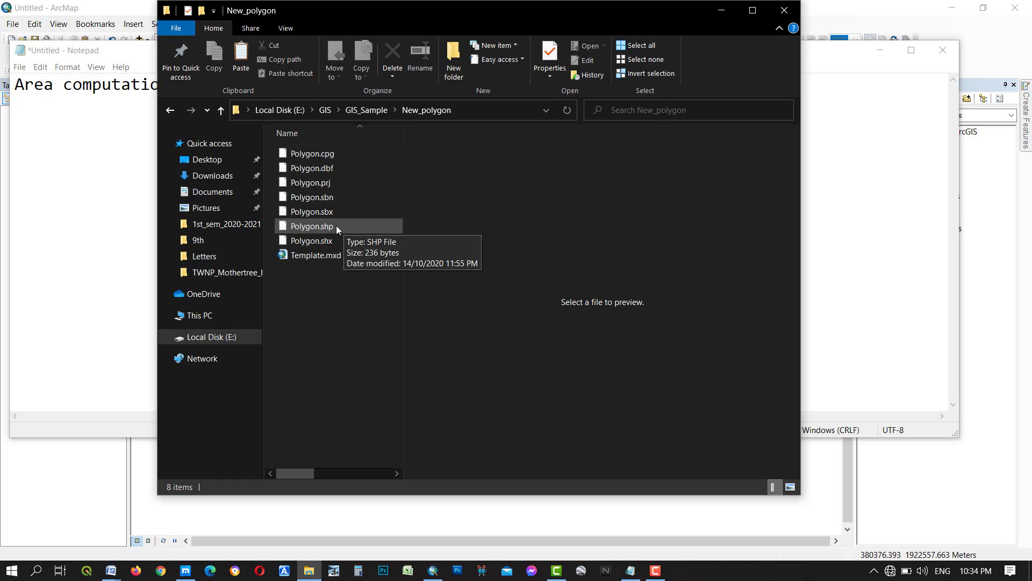
left_click(318, 226)
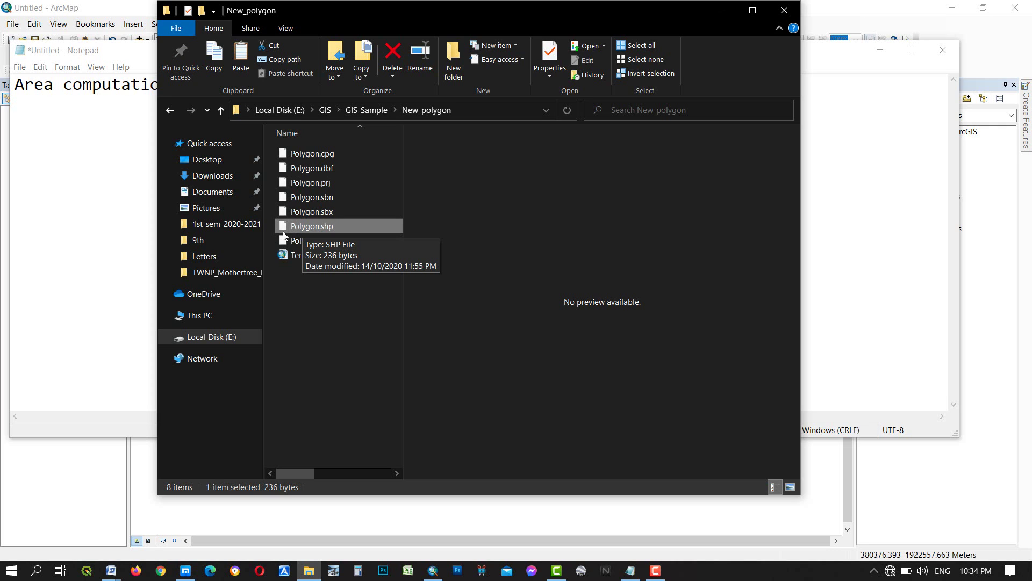
Bring ArcMap up behind the File Explorer window and add Polygon.shp from the New_polygon folder as a layer in the map
left_click(110, 460)
double_click(855, 7)
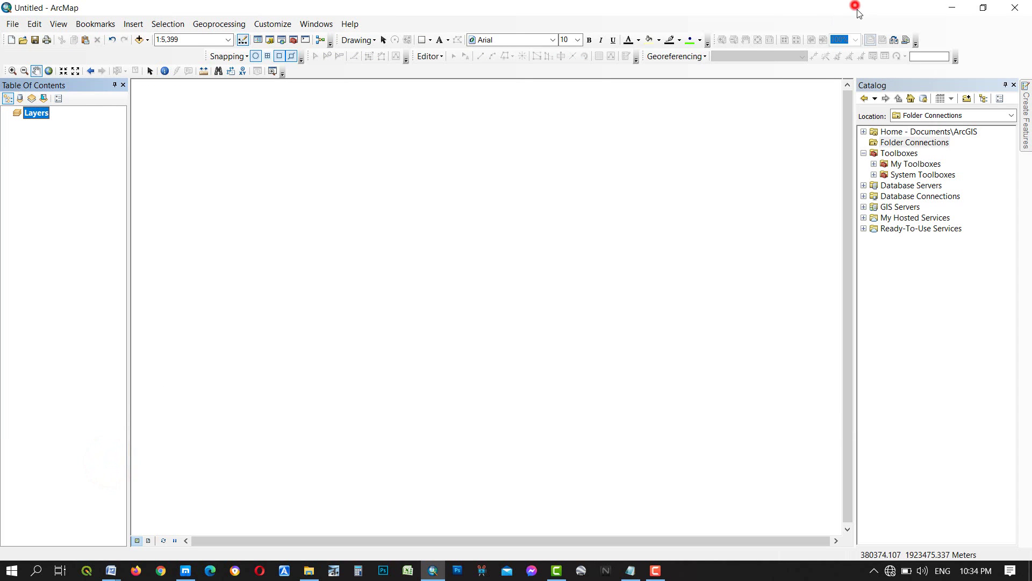
left_click(981, 10)
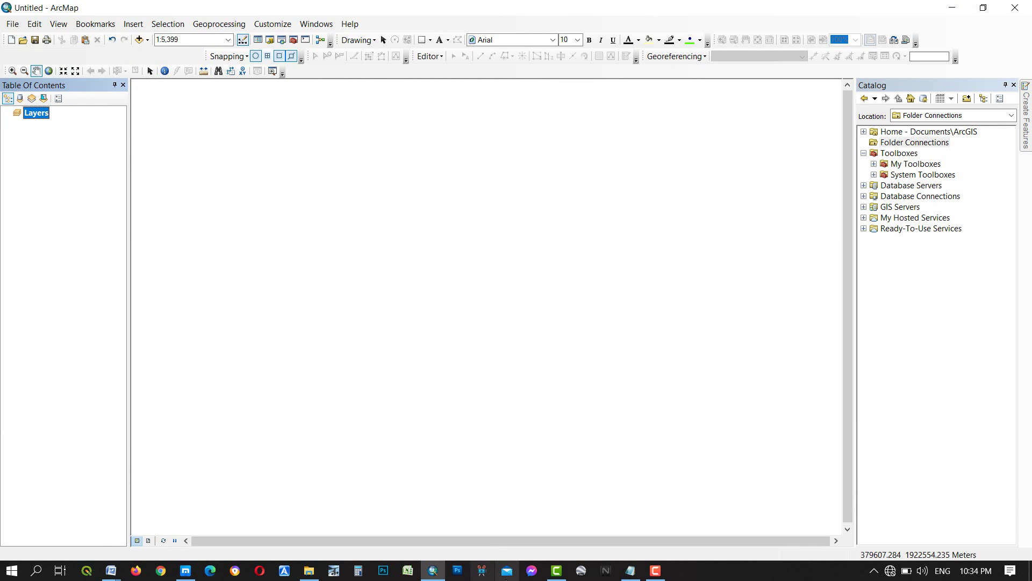
left_click(309, 570)
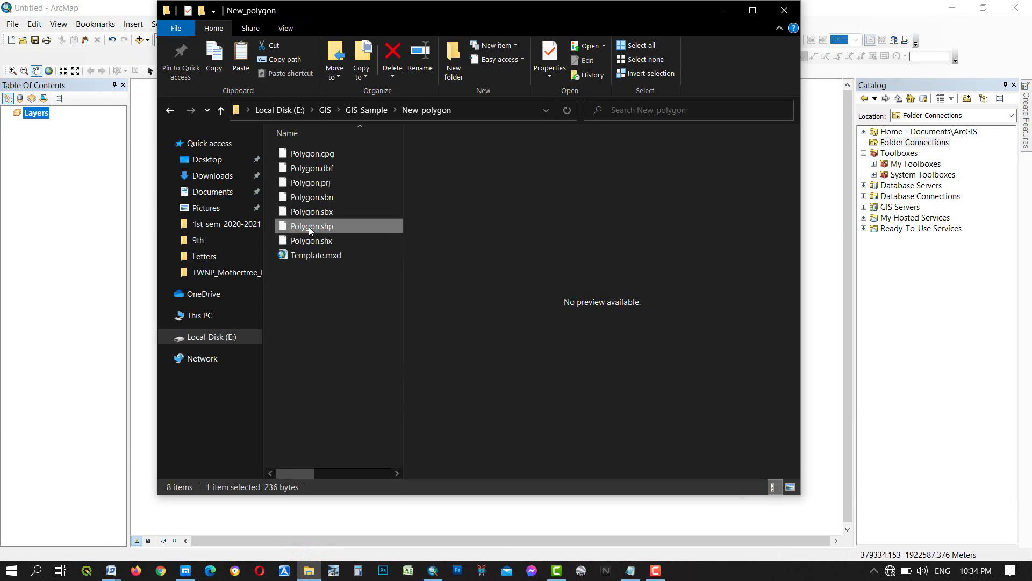
left_click_drag(309, 227, 77, 203)
left_click(81, 209)
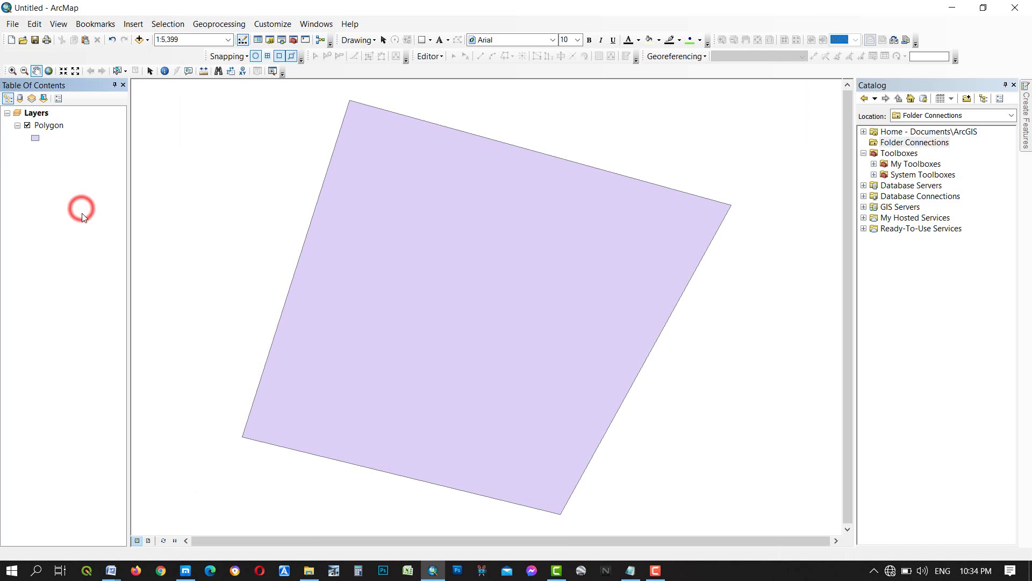
Open the attribute table of the Polygon layer and widen the docked table slightly
mouse_move(611, 318)
left_mouse_down()
mouse_move(546, 341)
mouse_move(595, 314)
left_mouse_up()
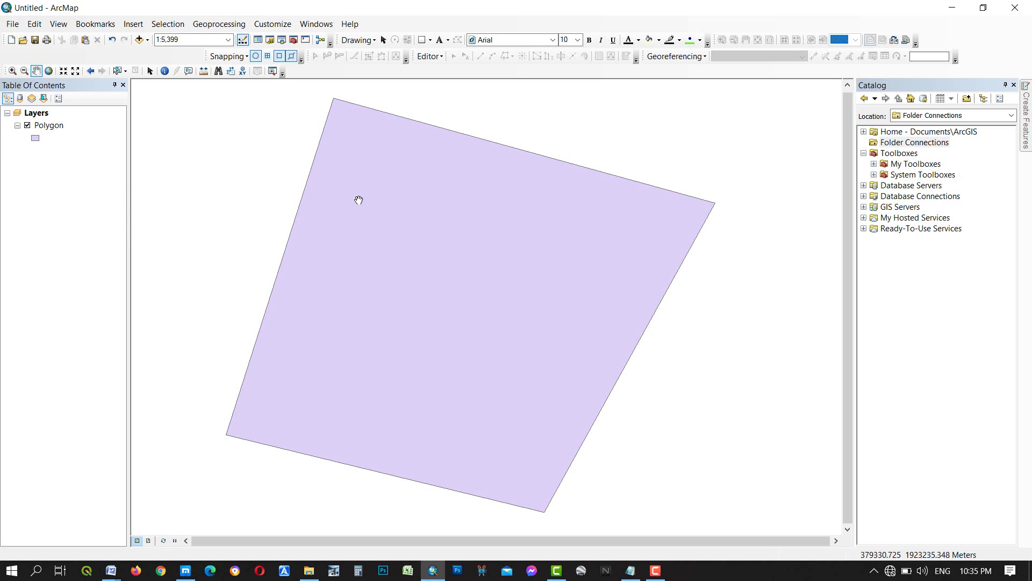
left_click_drag(461, 237, 468, 242)
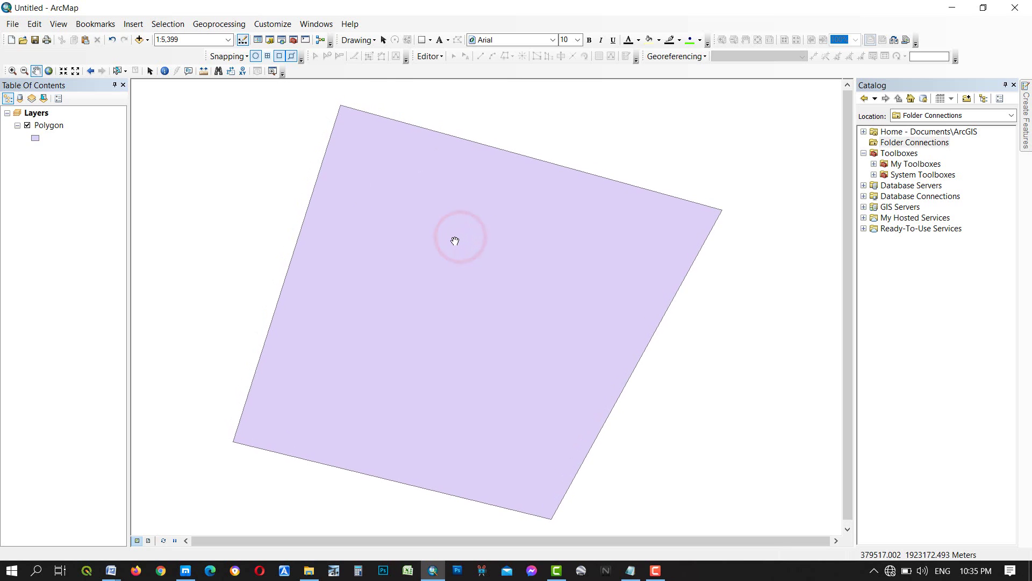
right_click(48, 125)
left_click(29, 178)
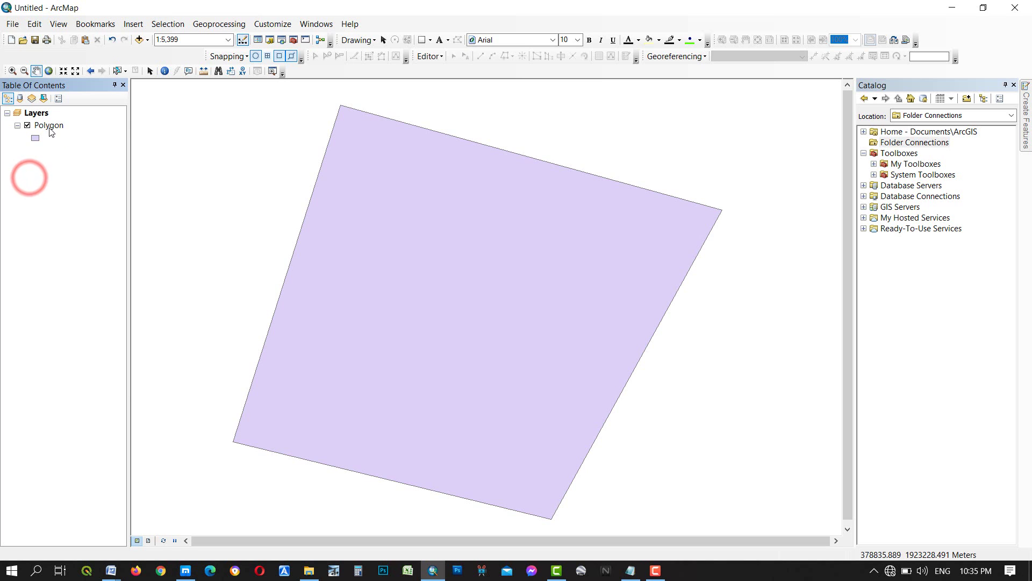
right_click(49, 126)
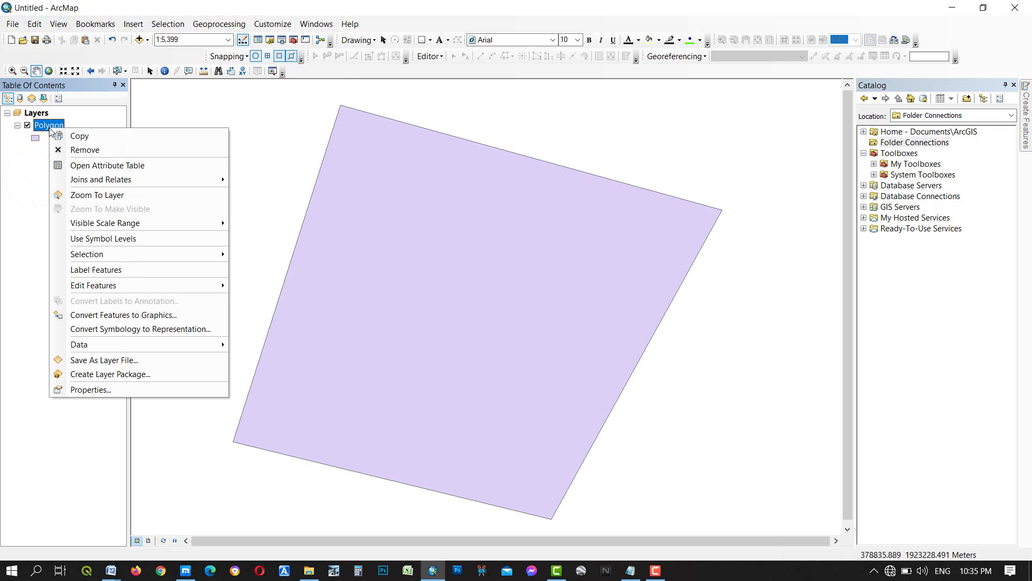
left_click(92, 168)
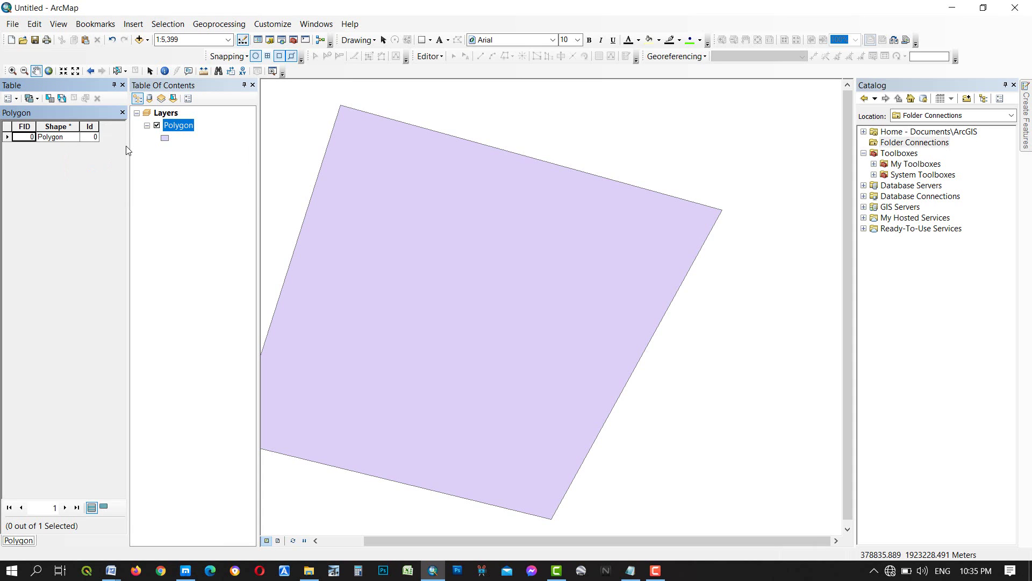
left_click_drag(126, 150, 142, 181)
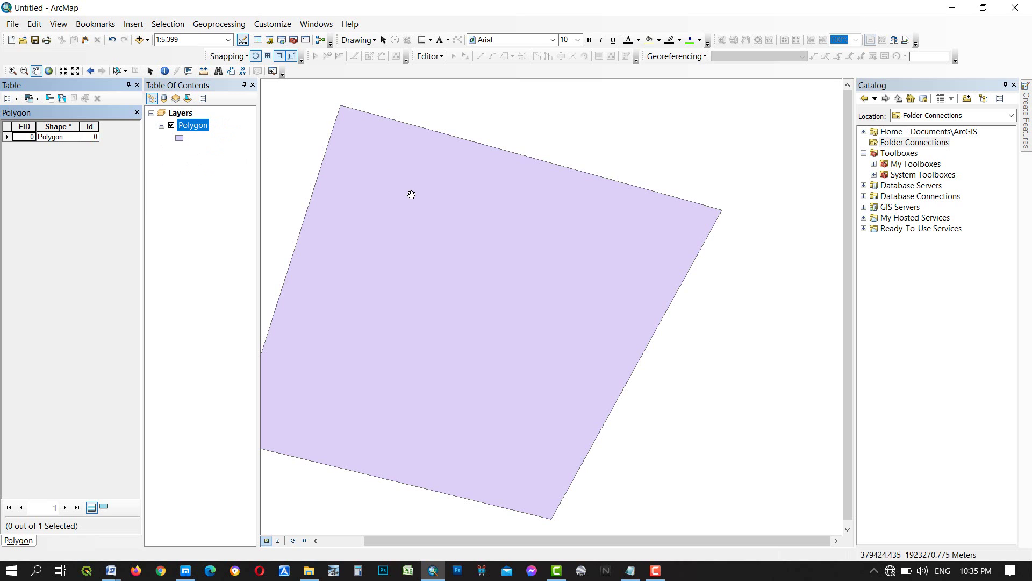
left_click_drag(412, 195, 511, 199)
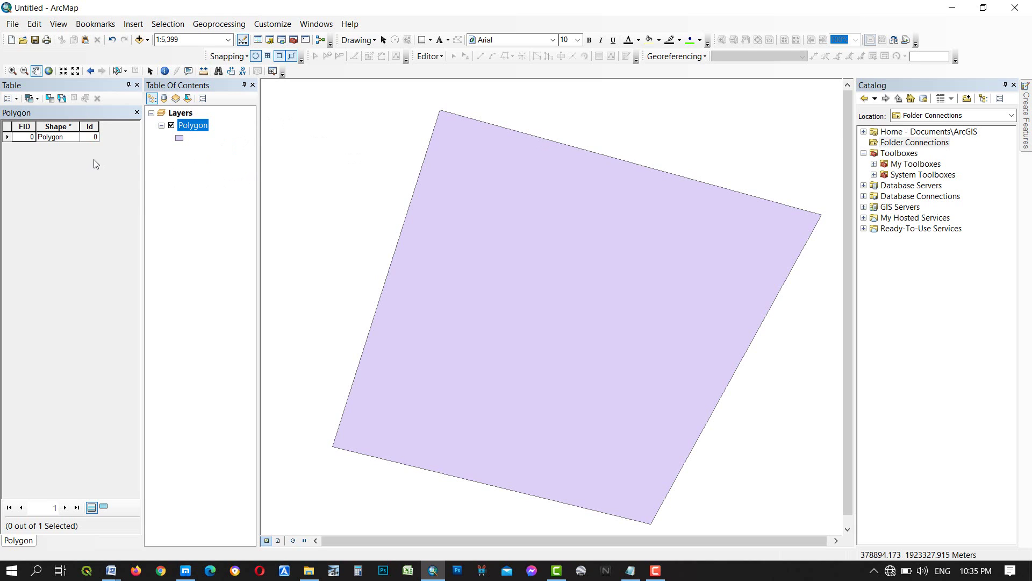
right_click(194, 127)
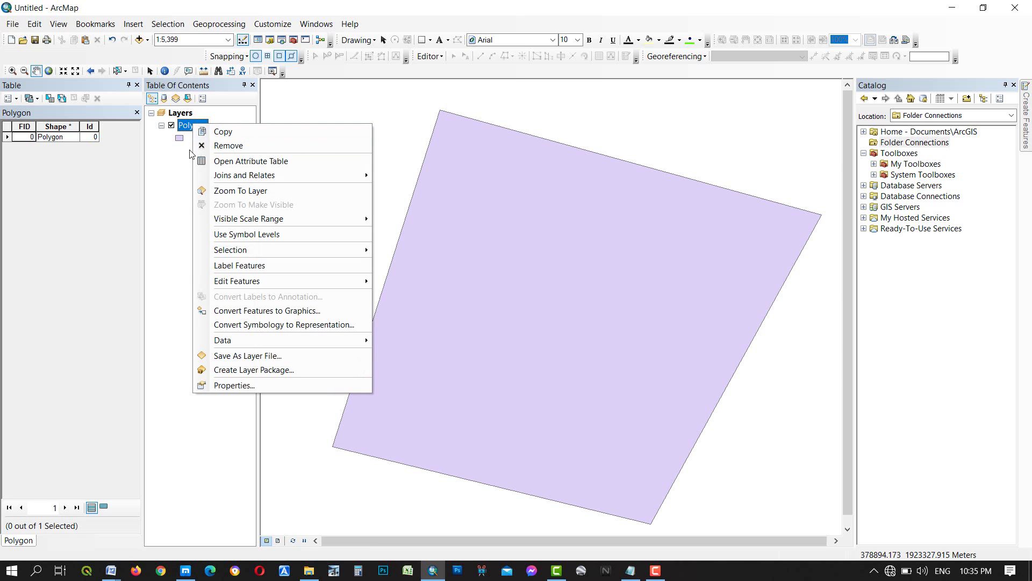
left_click(168, 171)
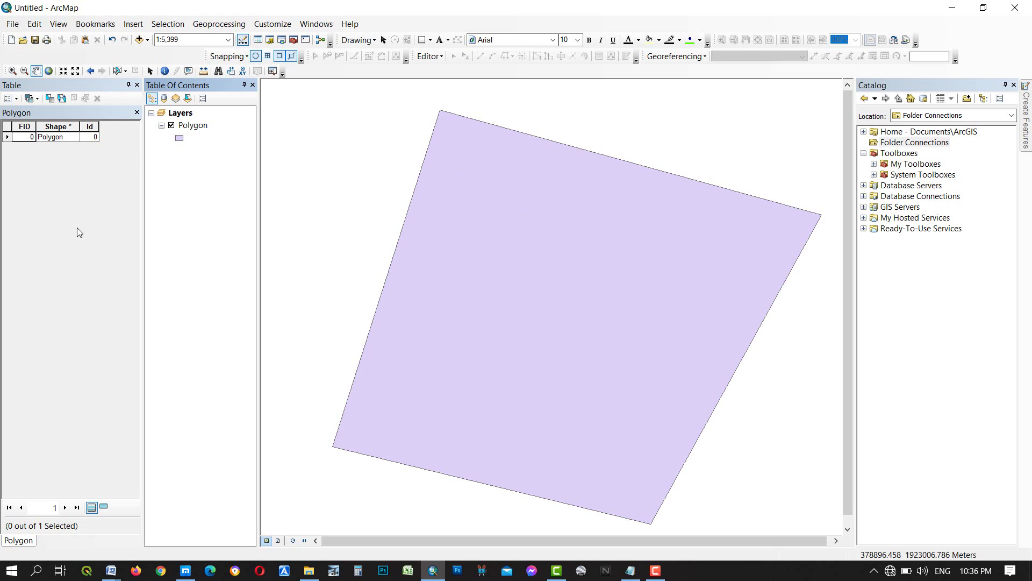
Add a Short Integer field named Area_ha with precision 10 to the Polygon attribute table
left_click(16, 99)
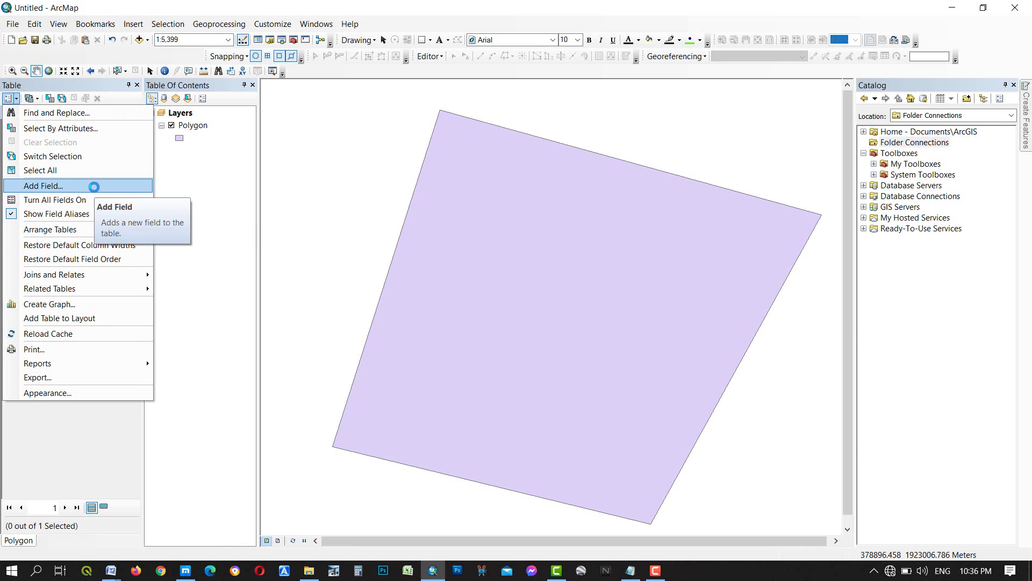
left_click(41, 188)
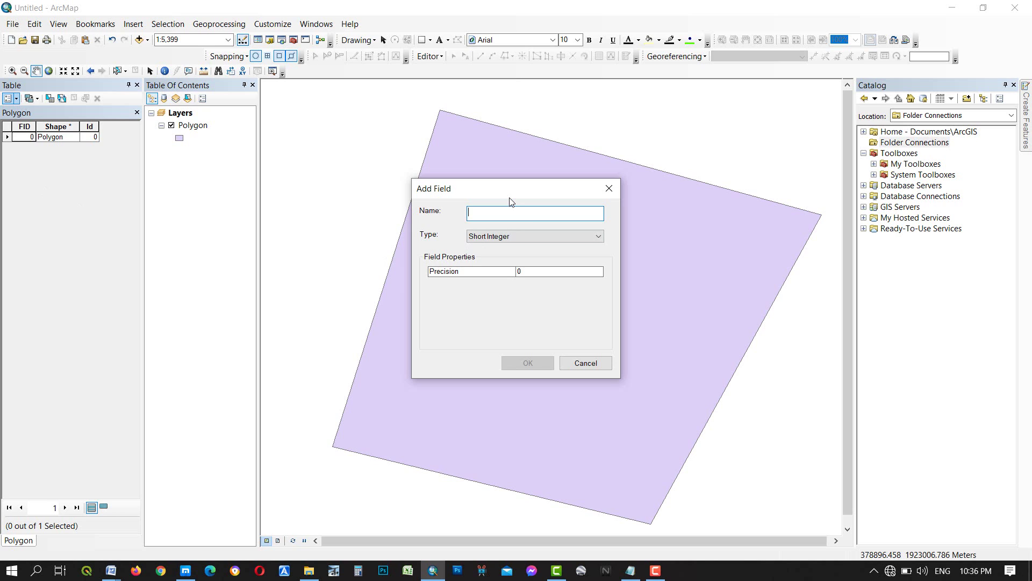
type("A")
key("BackSpace")
type("Area_")
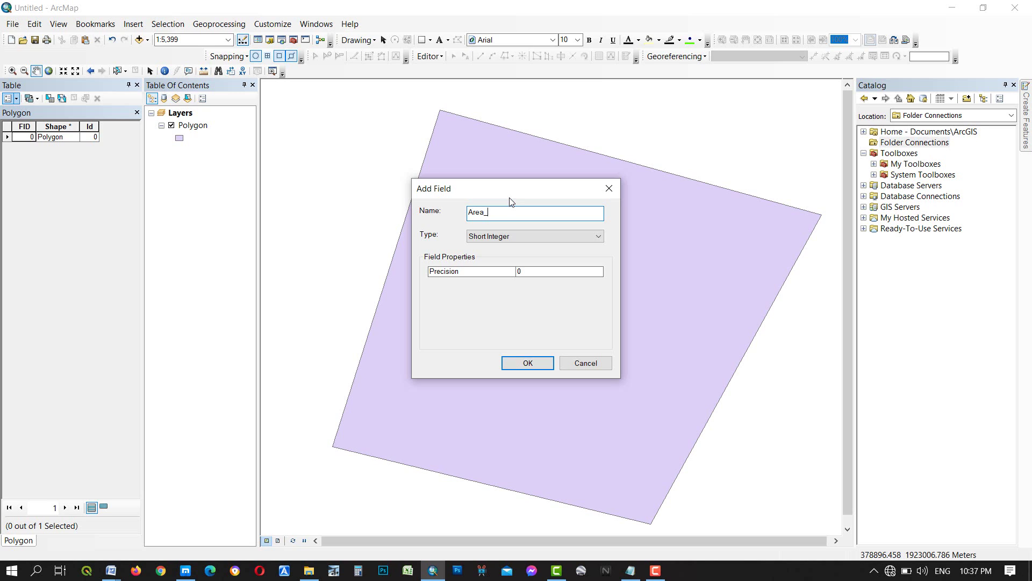
type("ha")
left_click(500, 237)
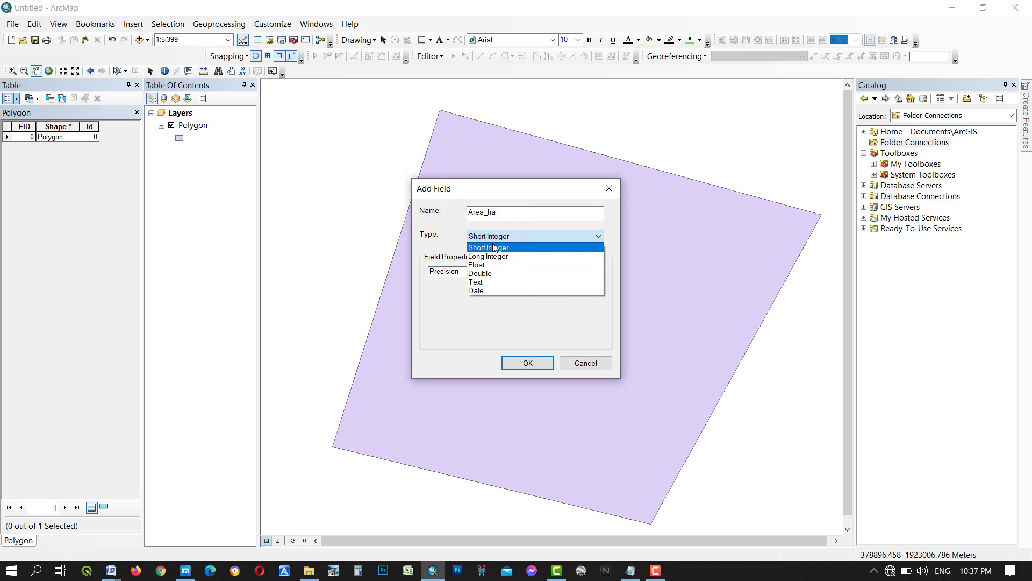
left_click(490, 247)
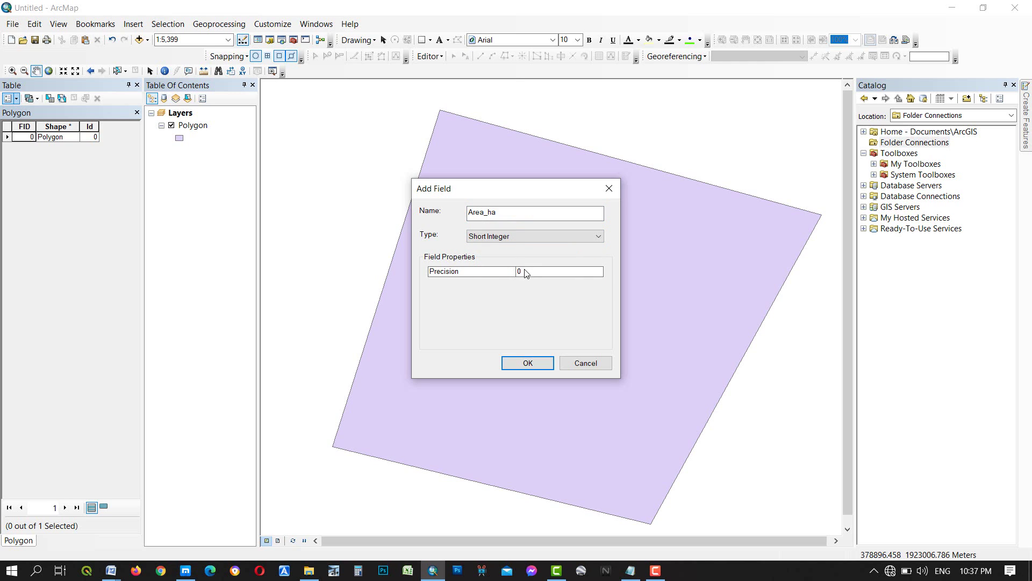
left_click(517, 271)
key("BackSpace")
type("10")
left_click(528, 363)
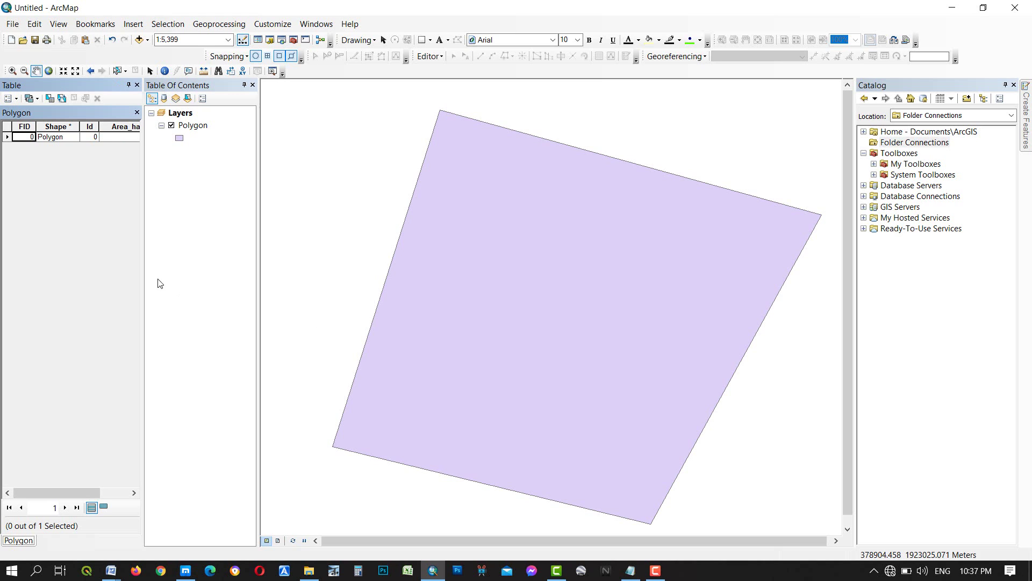
Undock the attribute table and calculate the Area_ha field as Area in Hectares [ha], using the data source's coordinate system
left_click_drag(73, 490, 98, 495)
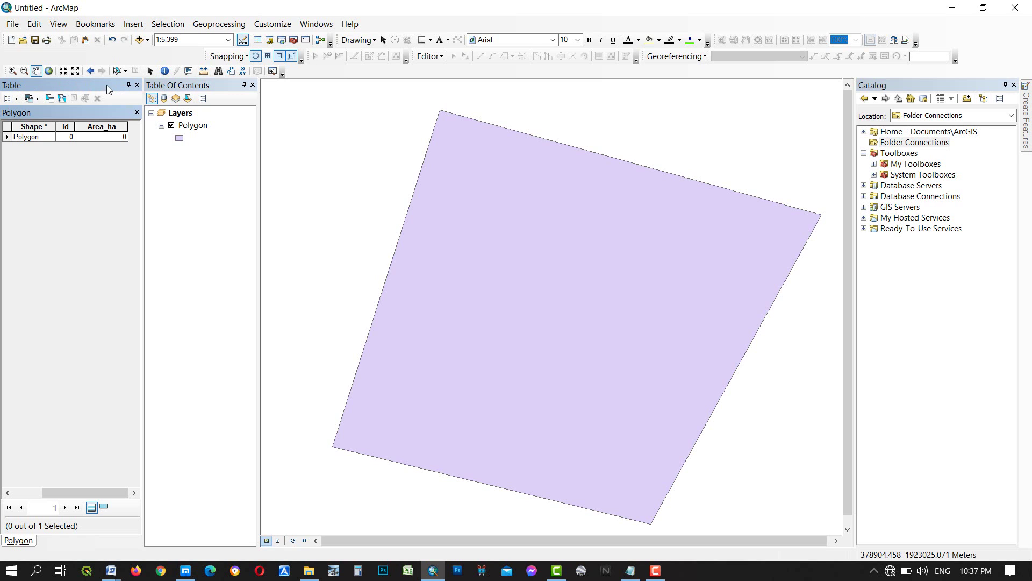
double_click(60, 87)
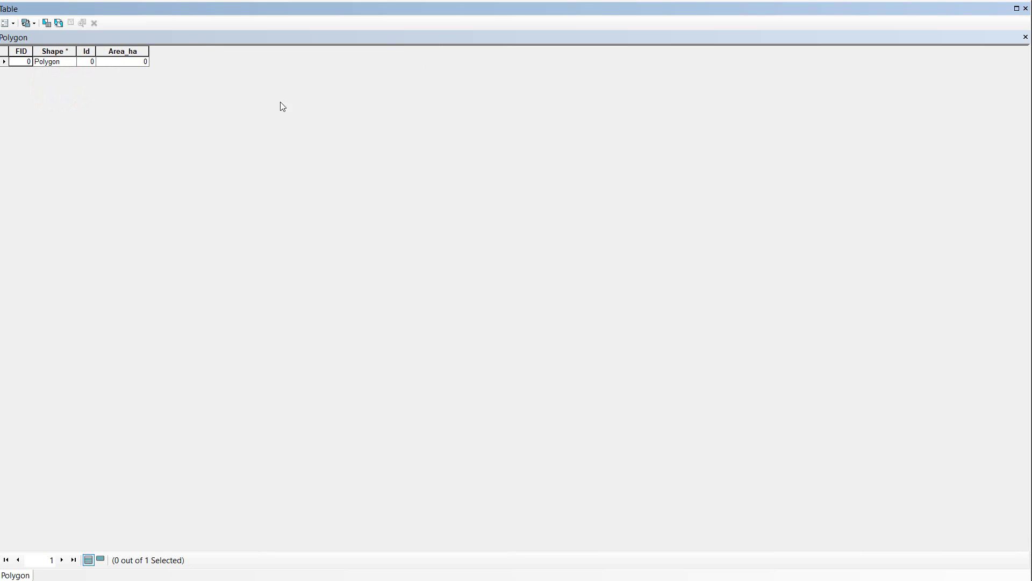
right_click(118, 51)
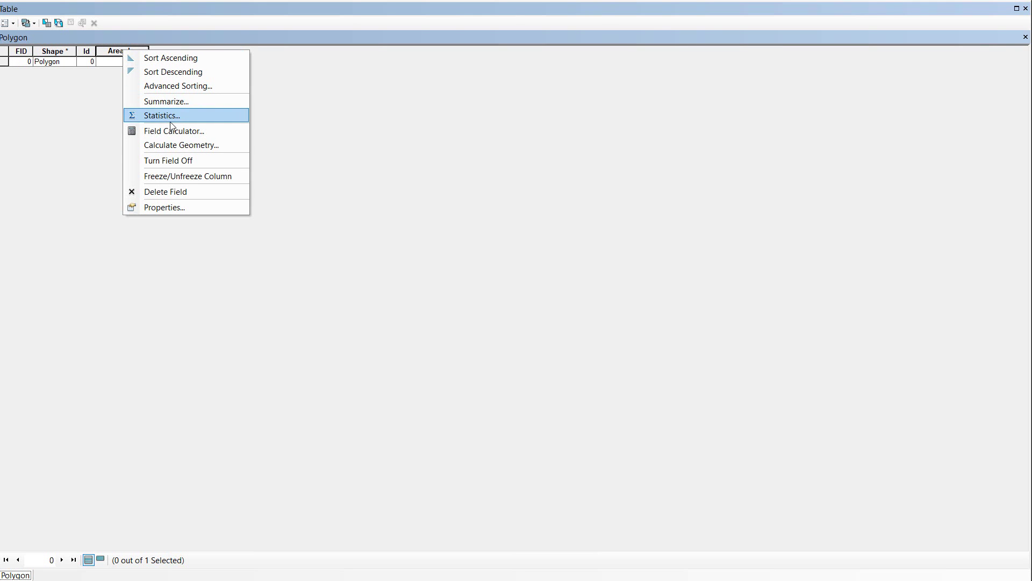
left_click(177, 146)
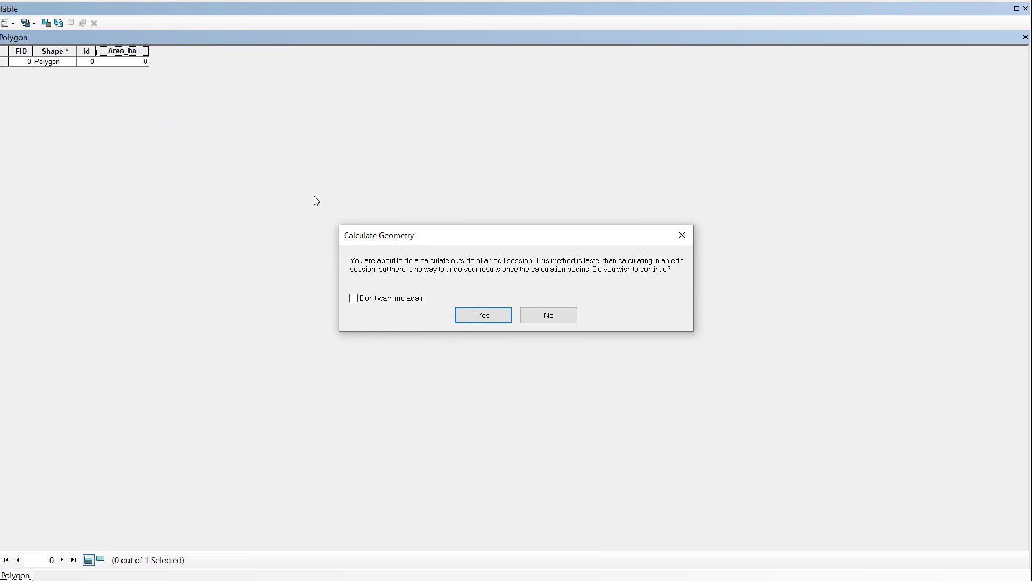
left_click(485, 319)
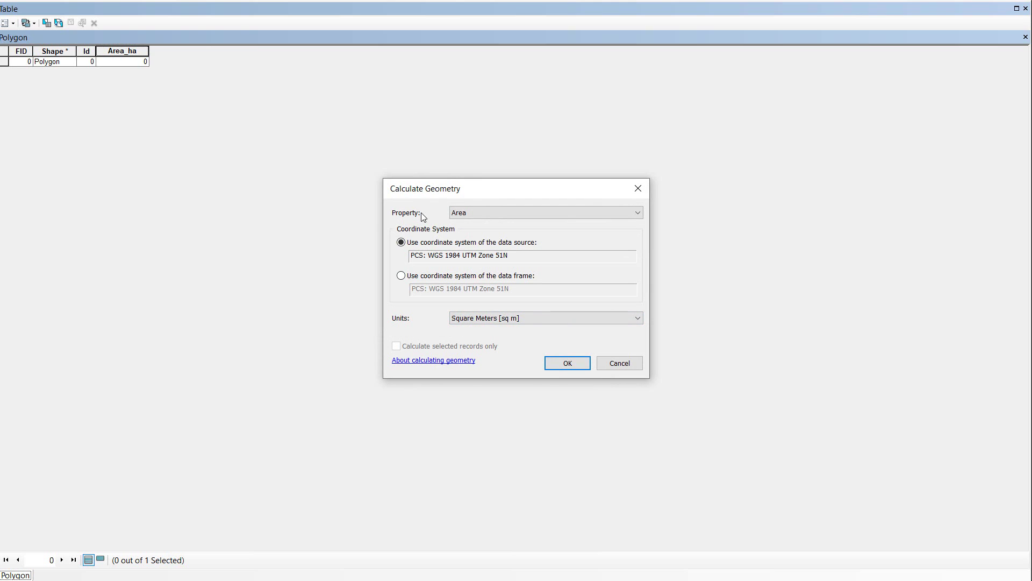
left_click(493, 214)
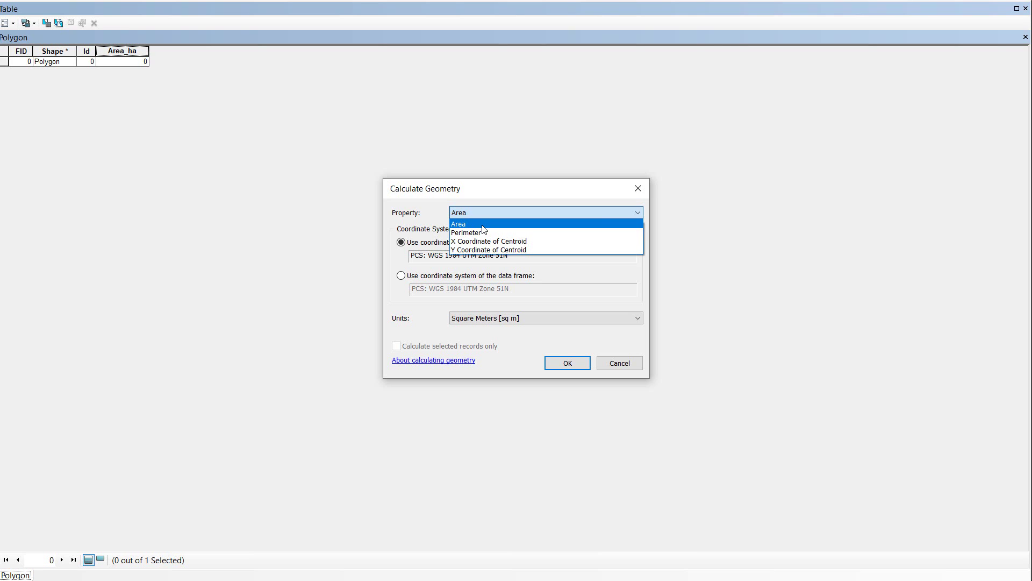
left_click(482, 225)
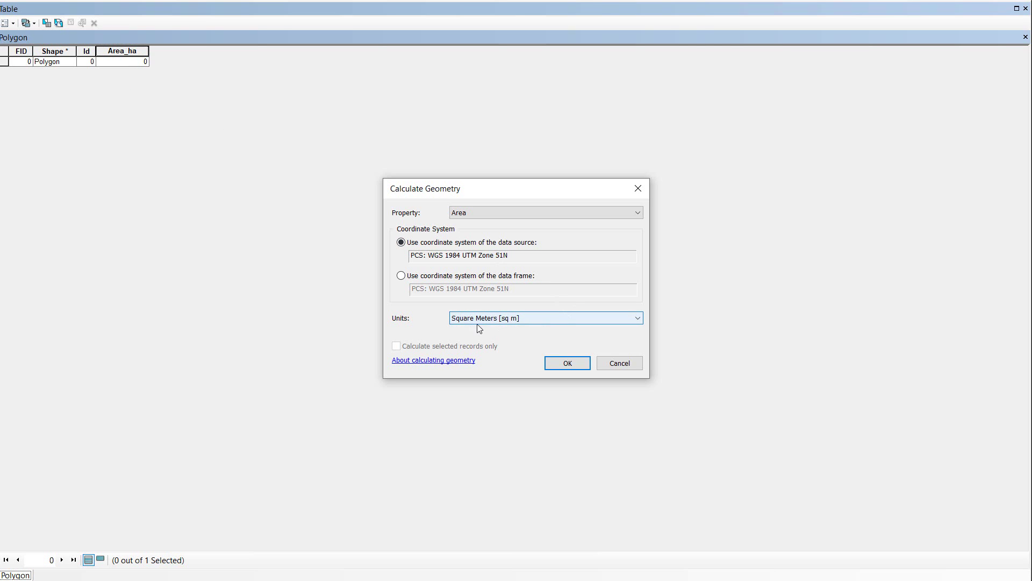
left_click(529, 320)
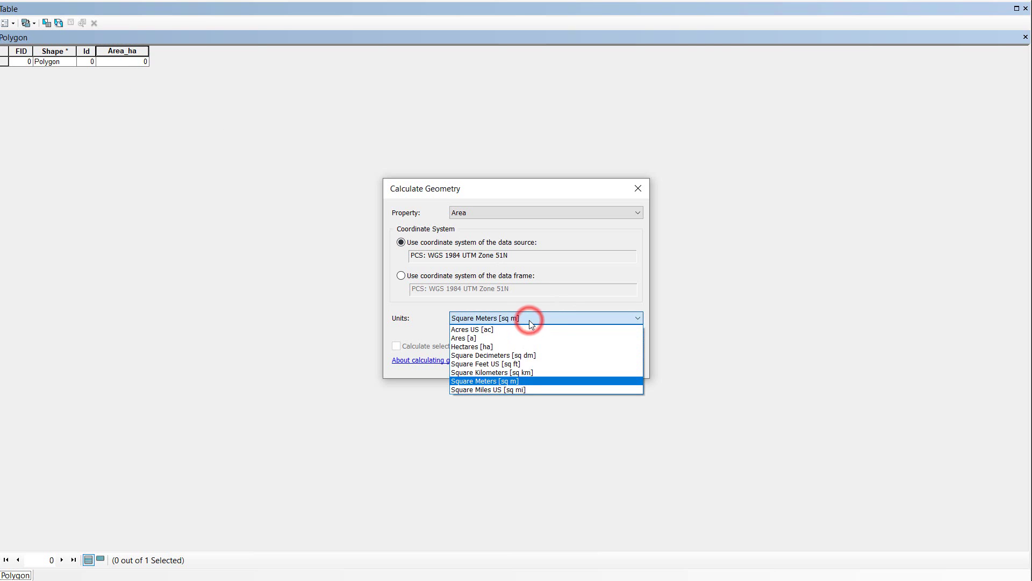
left_click(492, 346)
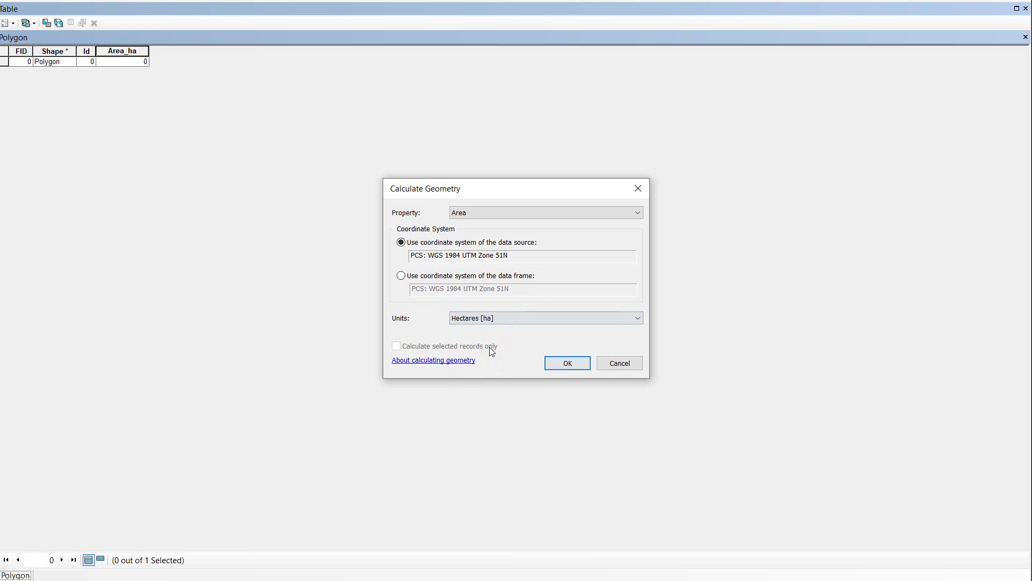
left_click(566, 363)
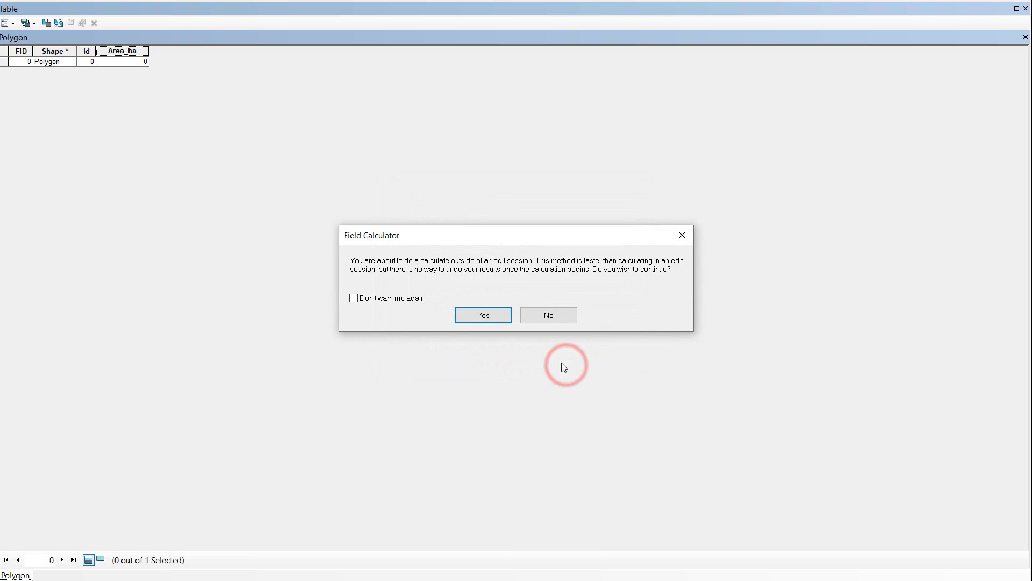
left_click(483, 316)
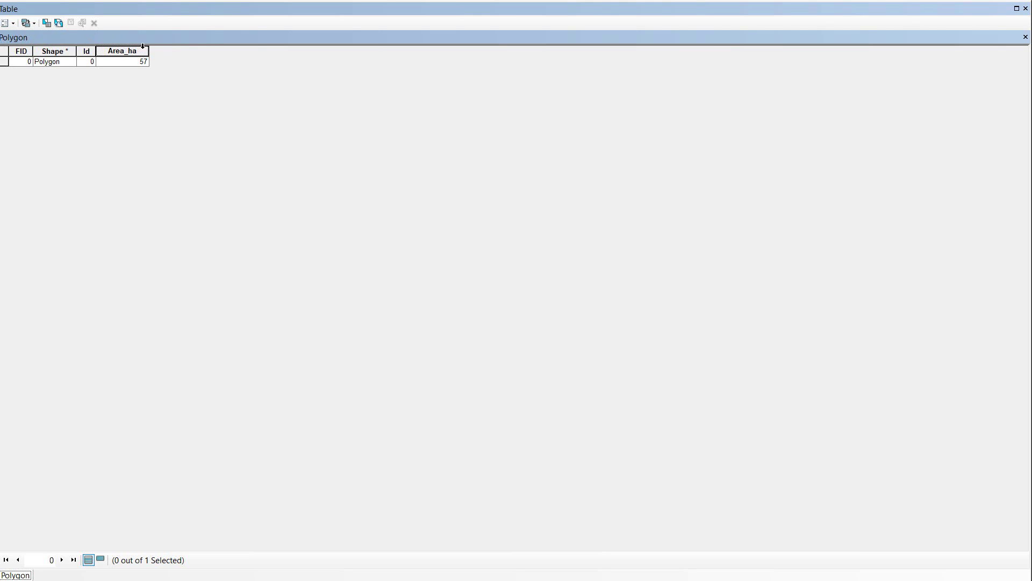
Add a Short Integer field named Area_sq_m to the Polygon attribute table
left_click(14, 25)
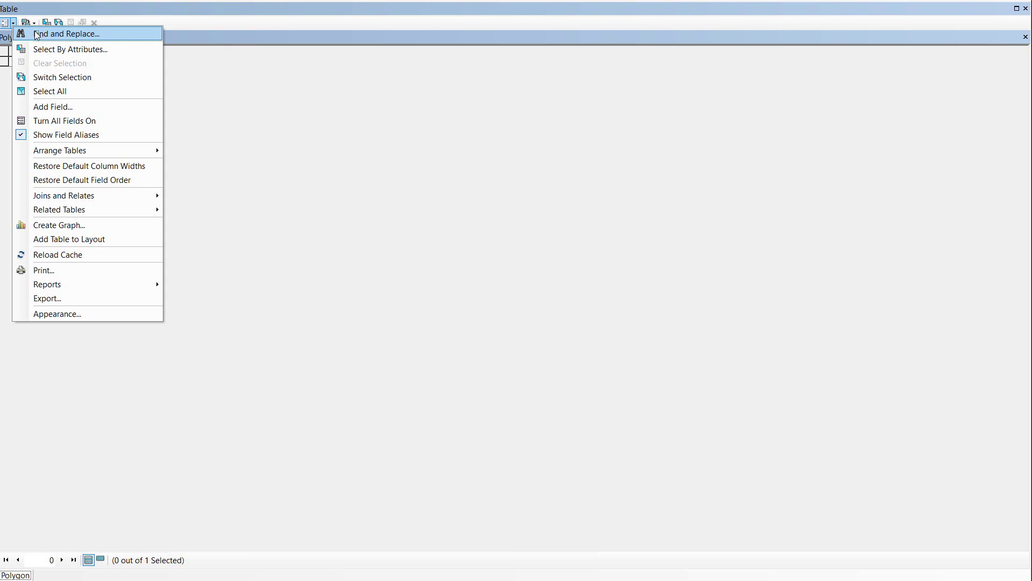
left_click(50, 106)
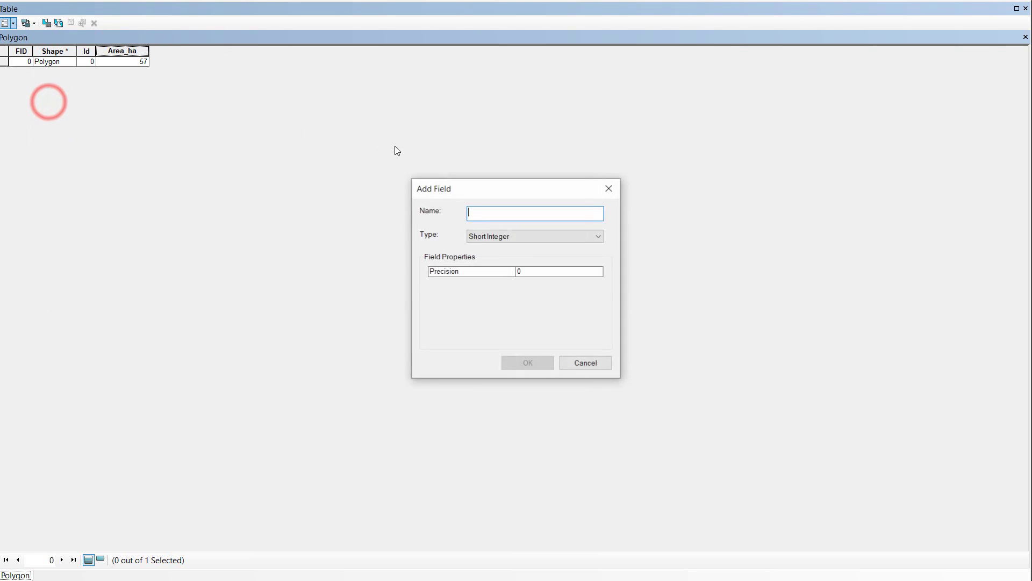
left_click(504, 215)
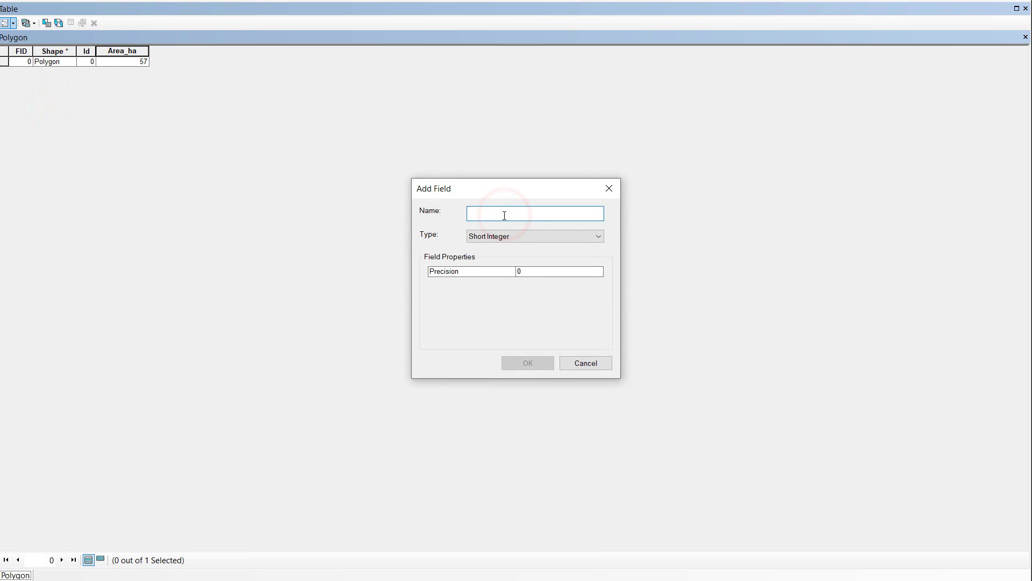
type("Area_")
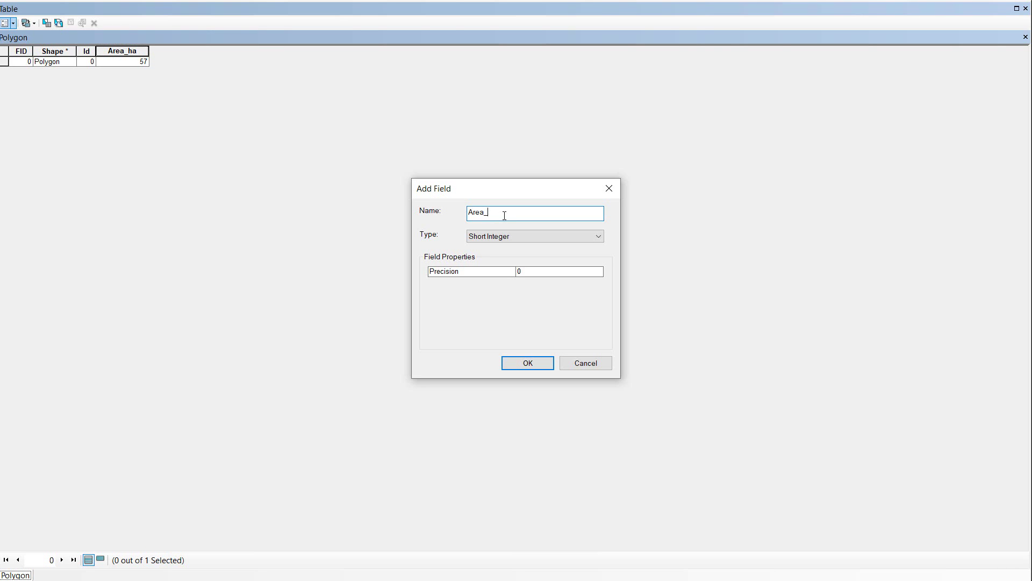
type("sq")
key("BackSpace")
type("q_m")
left_click(520, 272)
left_click(529, 364)
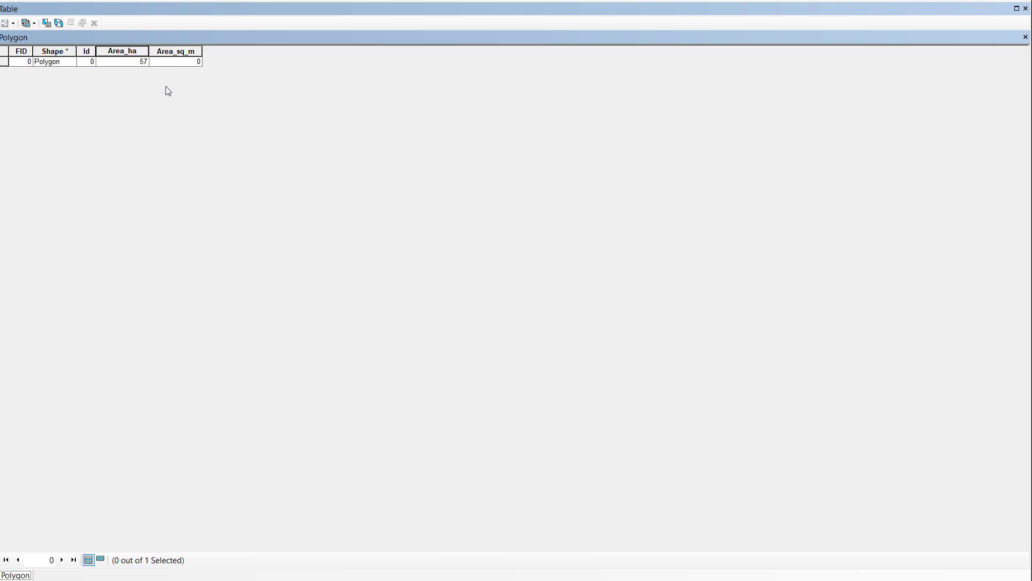
Calculate the geometry of the Area_sq_m field as Area in Square Meters [sq m], using the data source's coordinate system
right_click(170, 51)
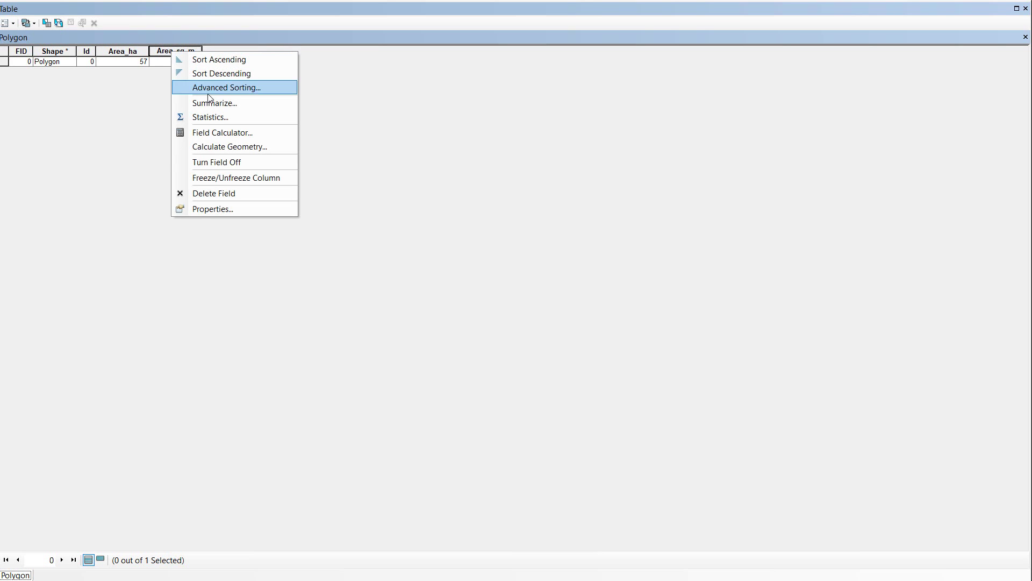
left_click(212, 145)
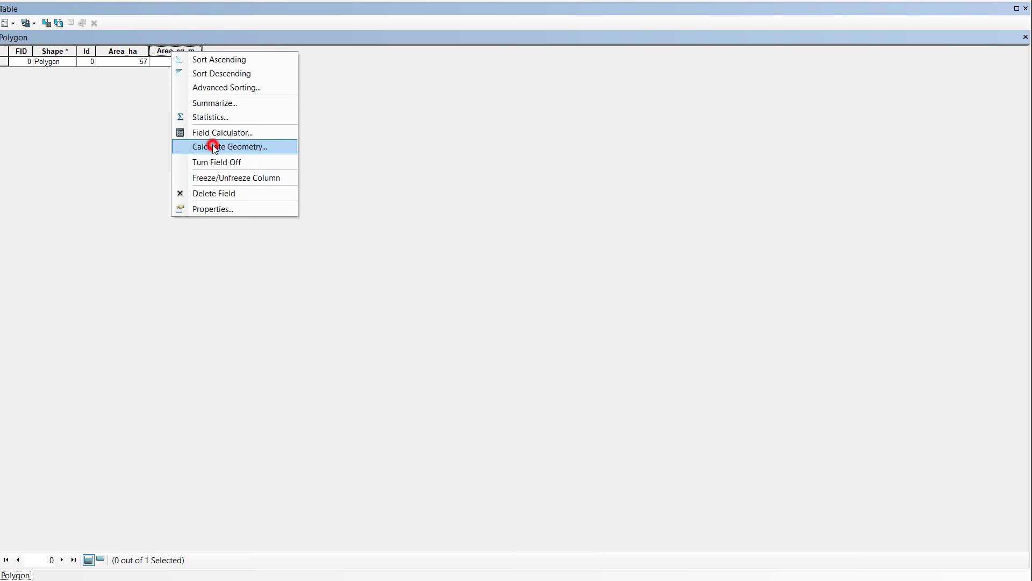
left_click(482, 314)
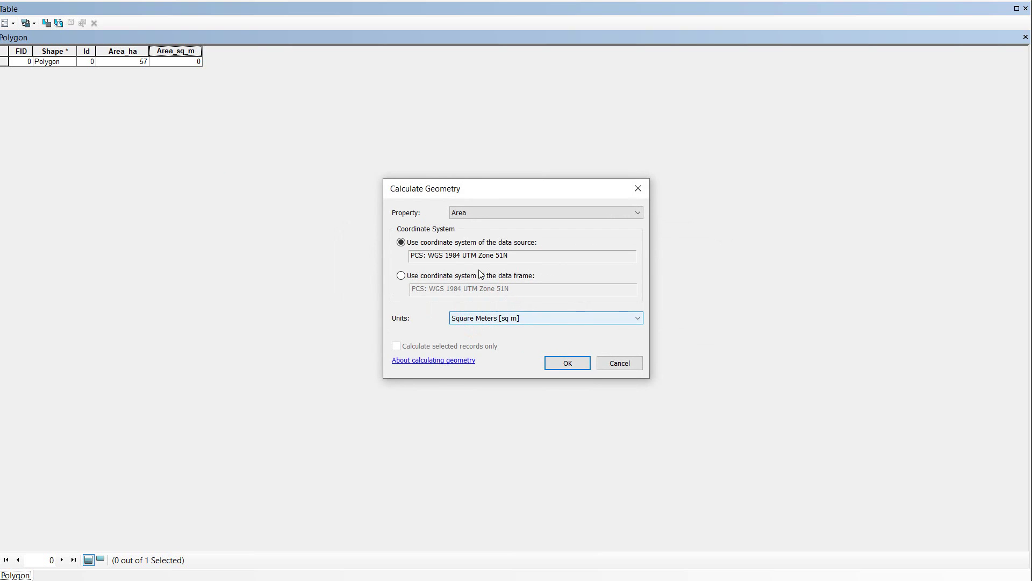
left_click(466, 215)
left_click(504, 212)
left_click(573, 364)
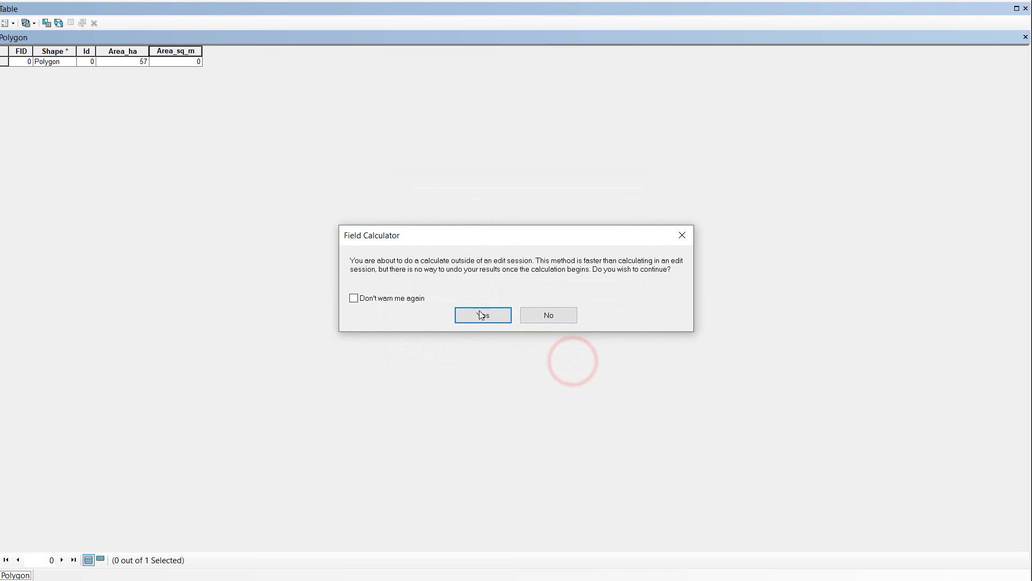
left_click(482, 312)
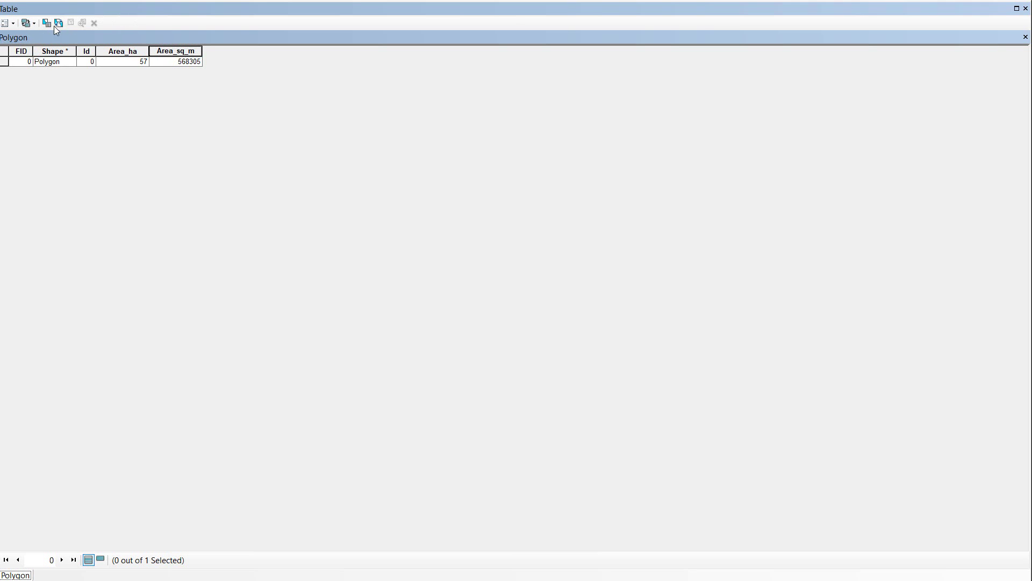
Try to add a Short Integer field named Perimeter_km with precision 10, and decline the automatic renaming
left_click(13, 23)
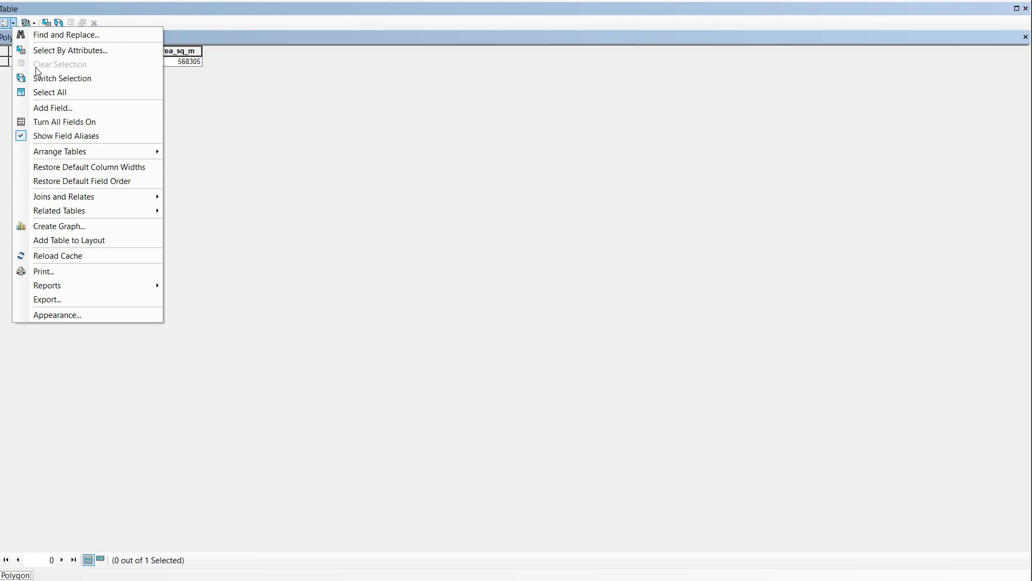
left_click(58, 108)
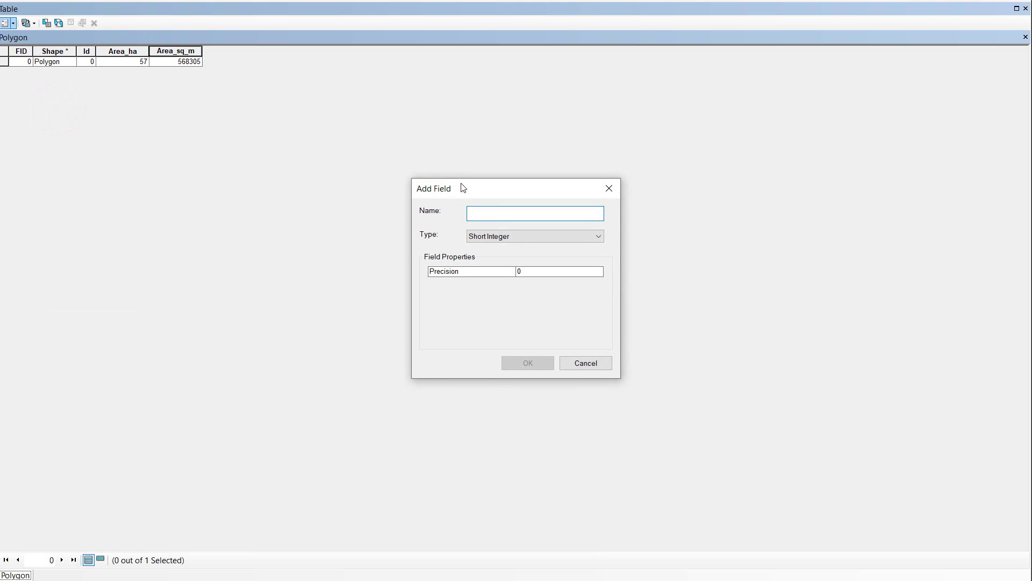
type("Perimeter")
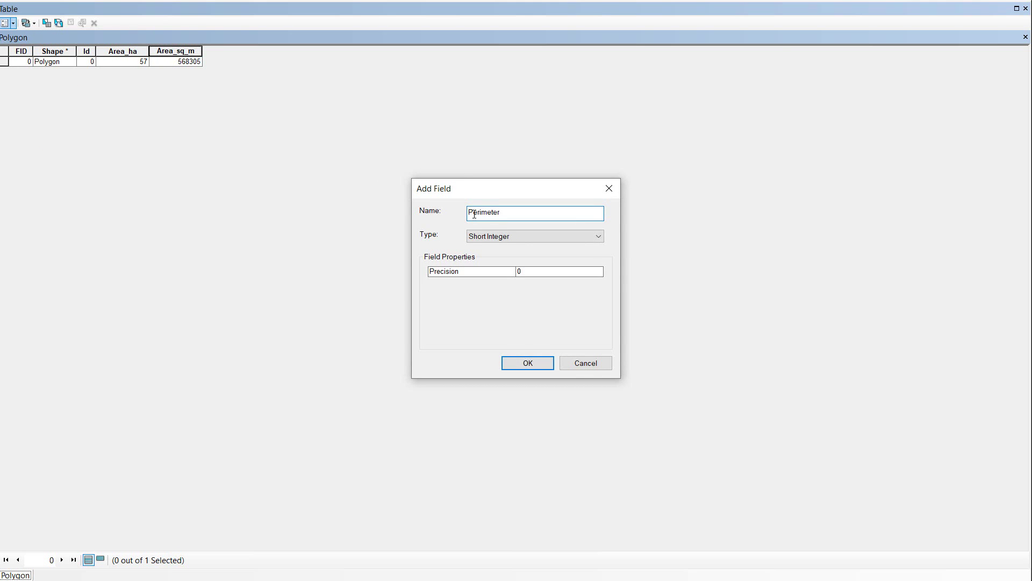
type("_km")
left_click(523, 271)
type("1")
type("0")
left_click(531, 366)
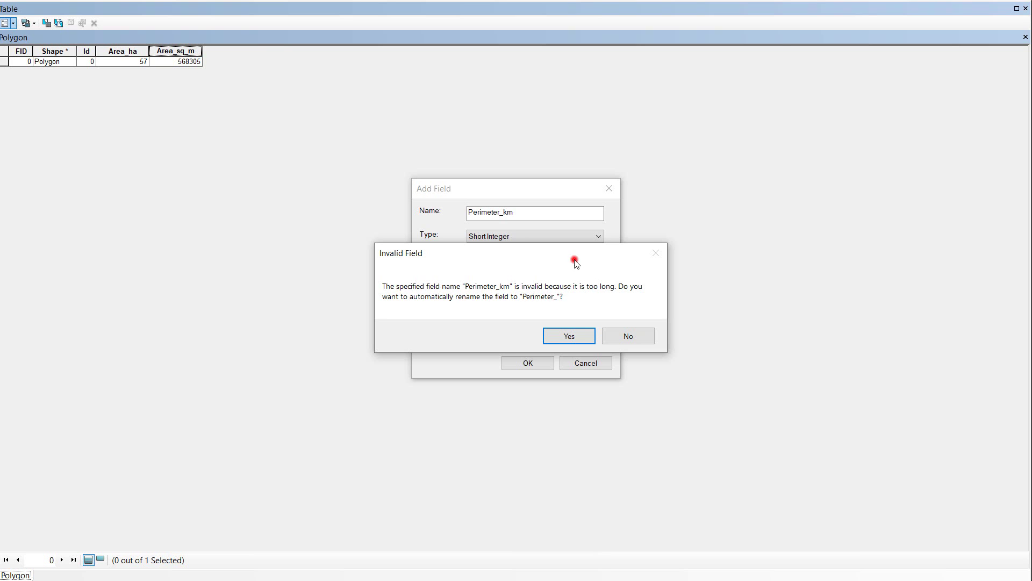
left_click_drag(576, 259, 764, 126)
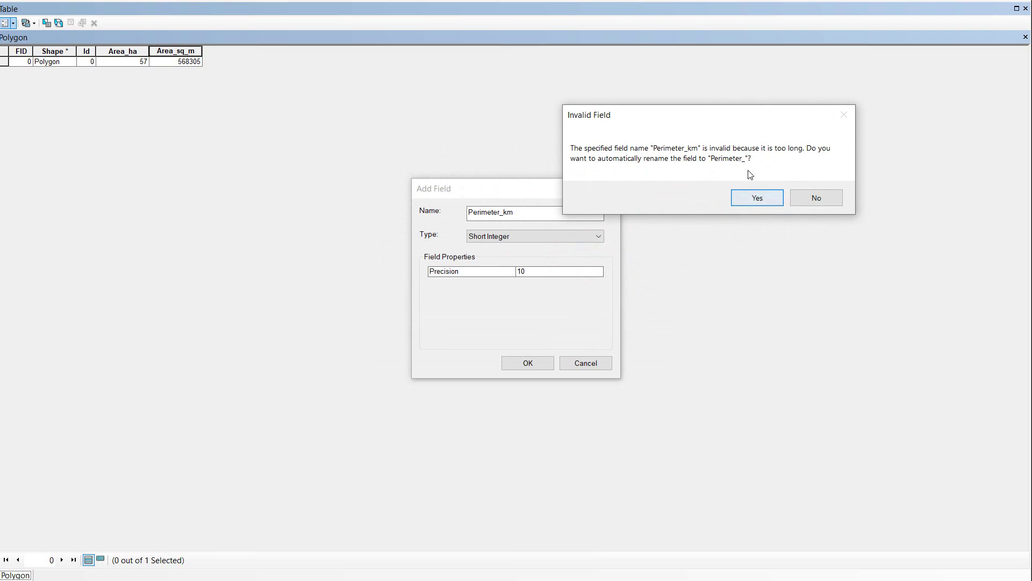
left_click(810, 195)
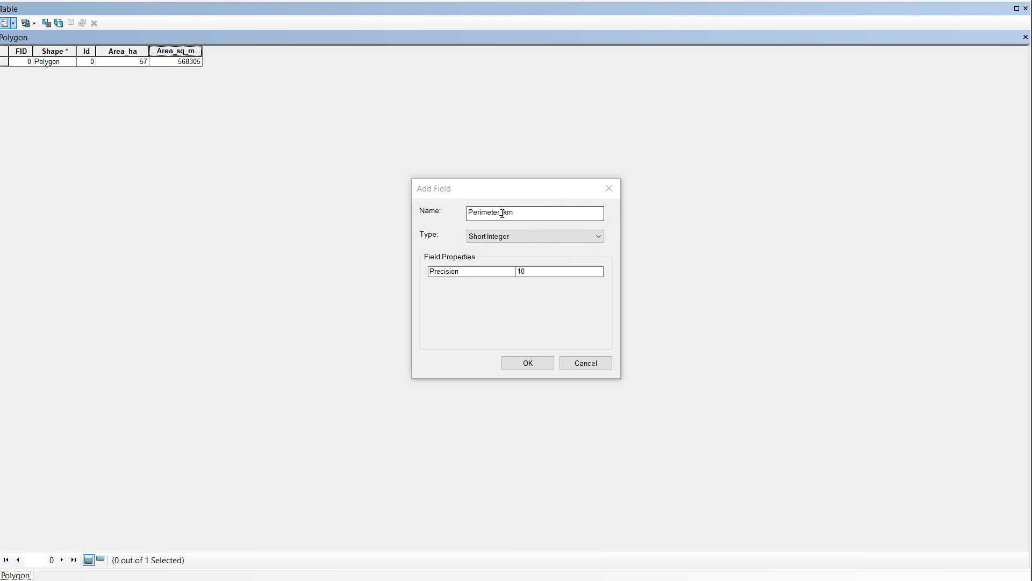
Shorten the new field's name to Peri_km and add it to the Polygon attribute table
left_click_drag(502, 213, 482, 212)
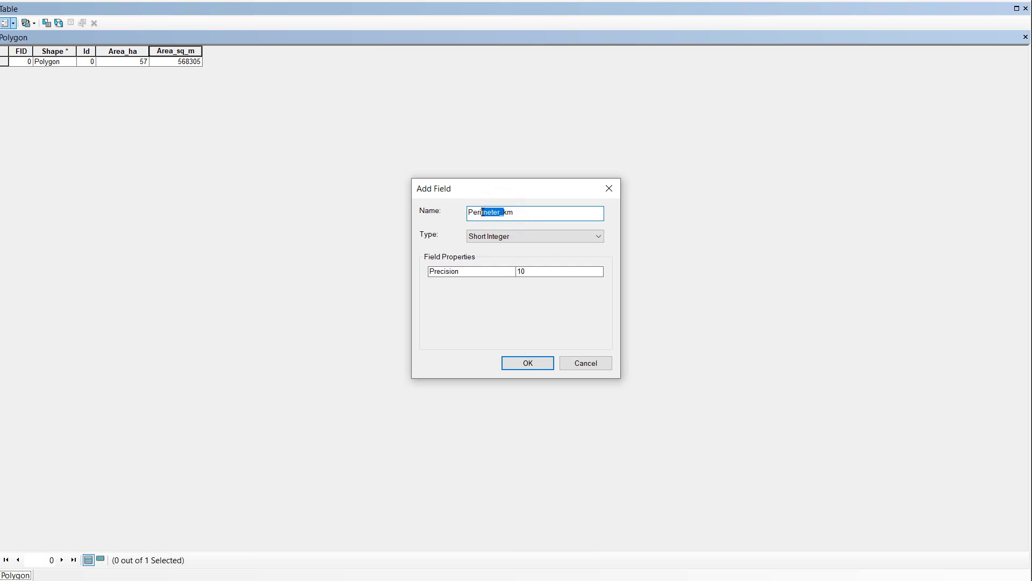
key("BackSpace")
type("_")
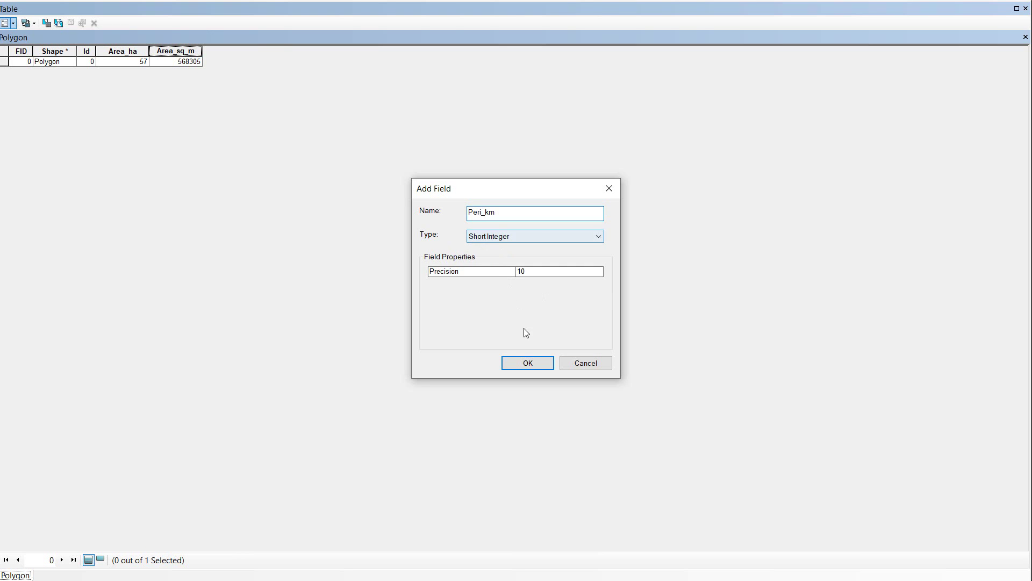
left_click(527, 363)
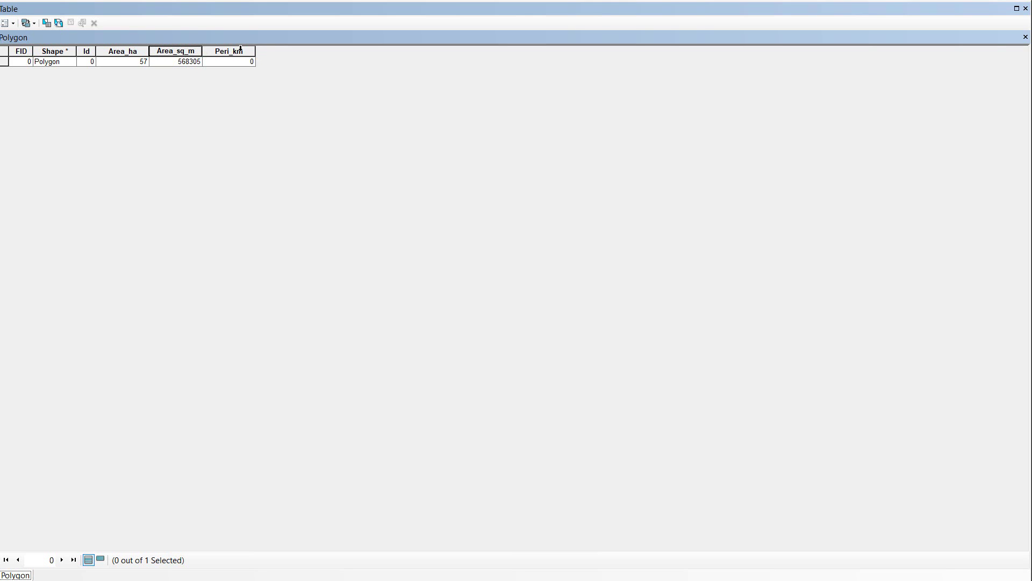
Calculate the geometry of the Peri_km field as Perimeter in Kilometers [km], using the data source's coordinate system
right_click(241, 50)
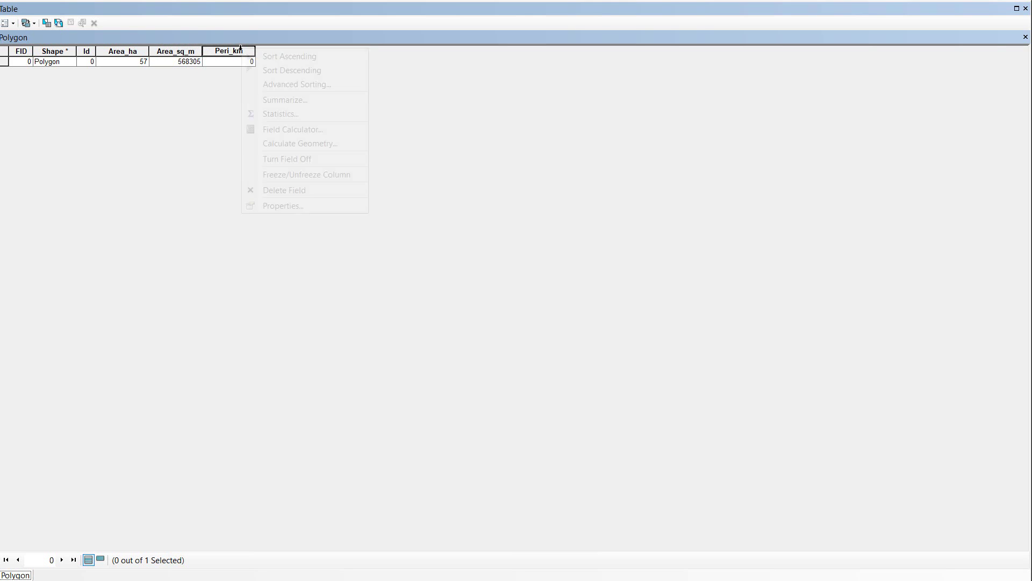
left_click(320, 144)
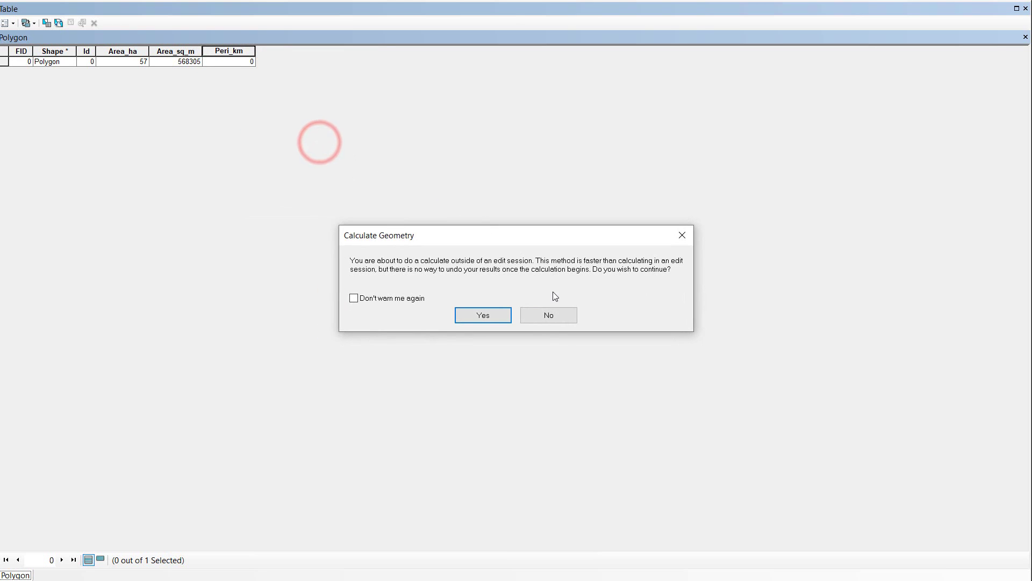
left_click(497, 315)
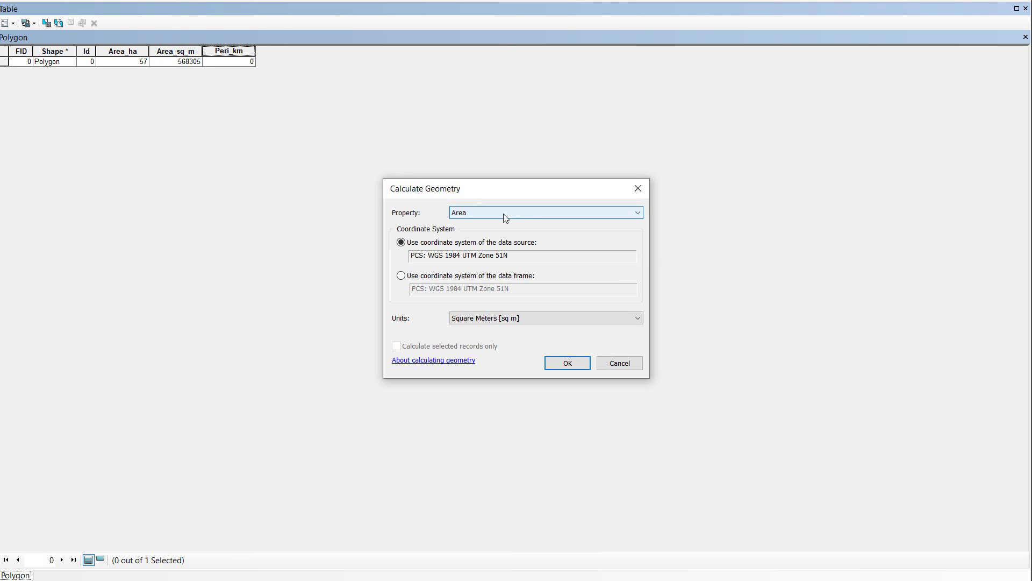
left_click(564, 214)
left_click(481, 230)
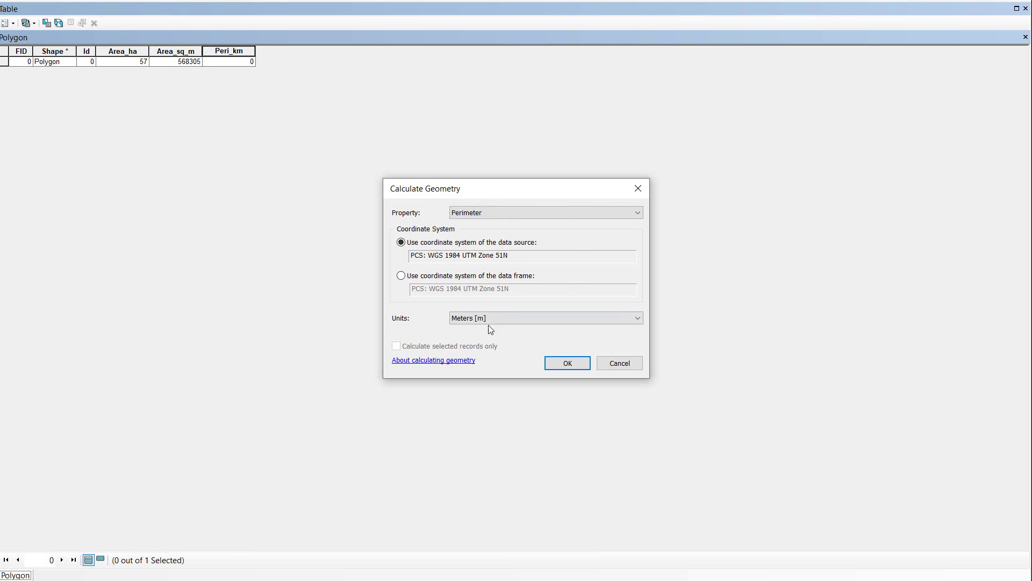
left_click(476, 318)
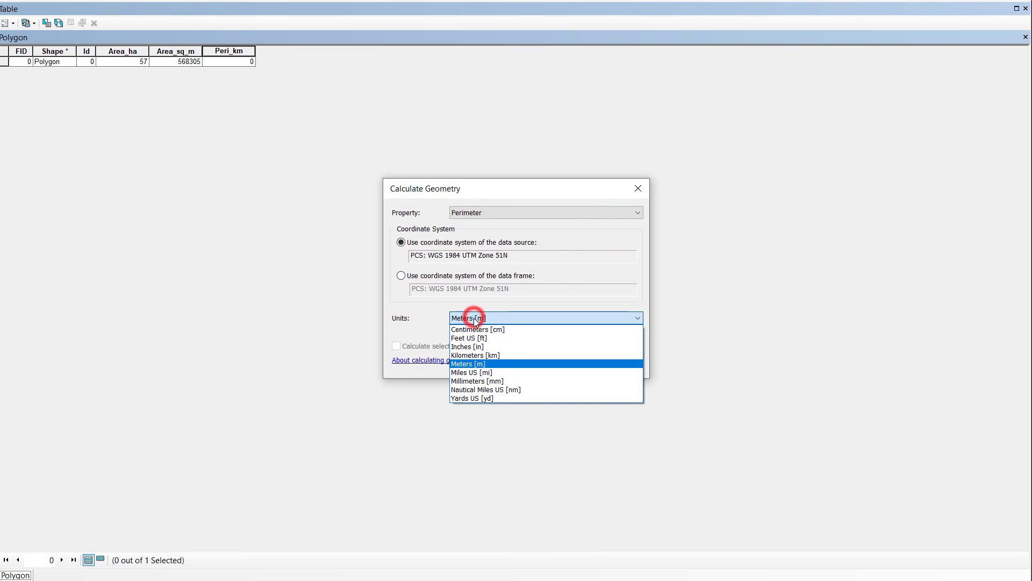
left_click(489, 354)
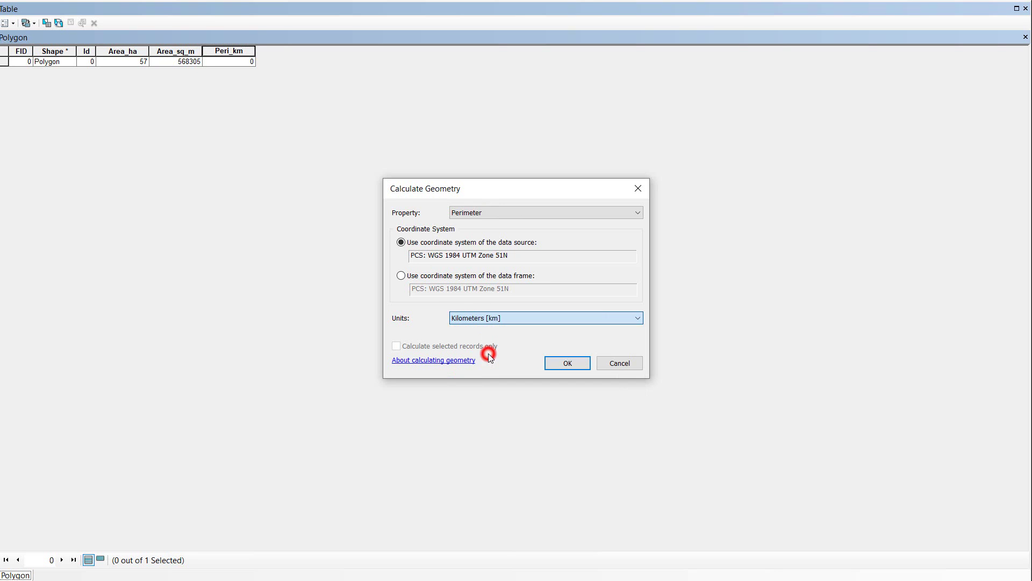
left_click(568, 362)
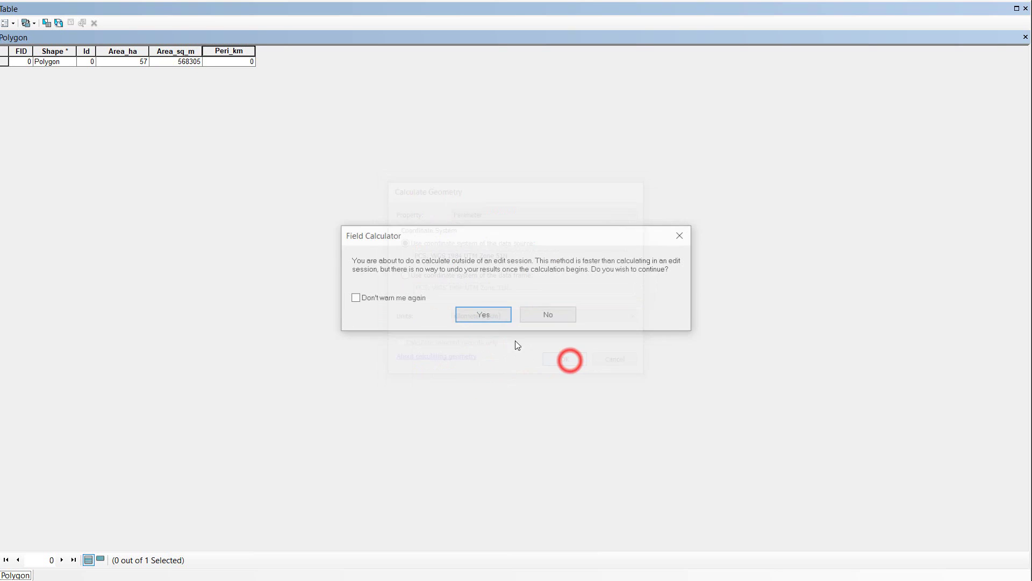
left_click(484, 317)
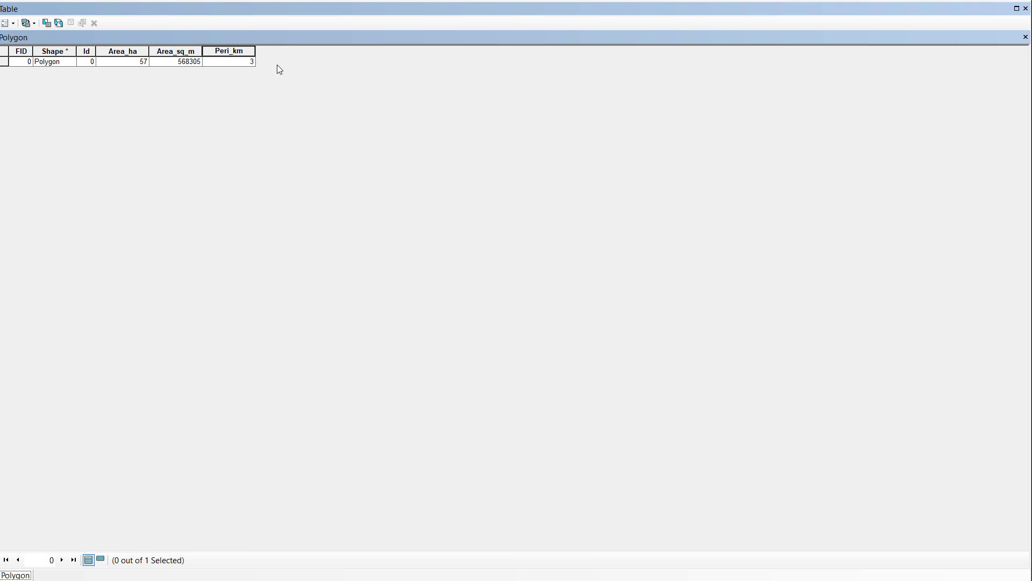
Add a Short Integer field named Peri_m with precision 10 to the Polygon attribute table
left_click(13, 23)
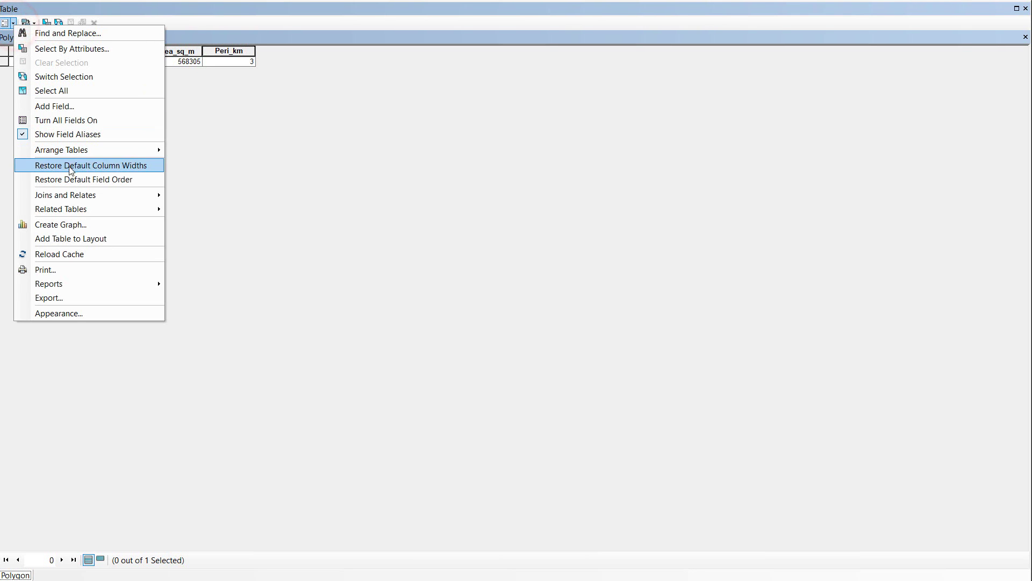
left_click(47, 108)
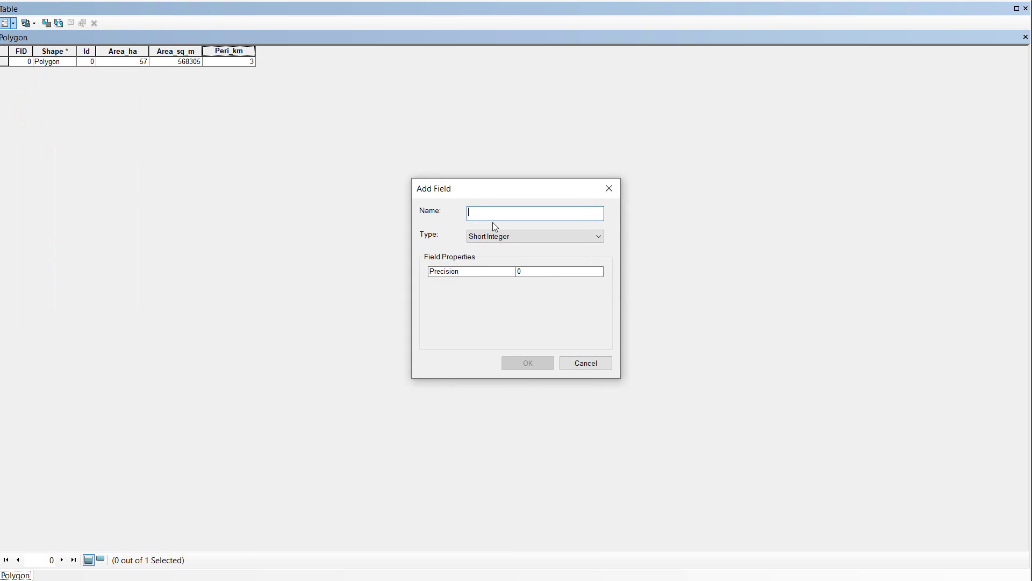
type("Peri_m")
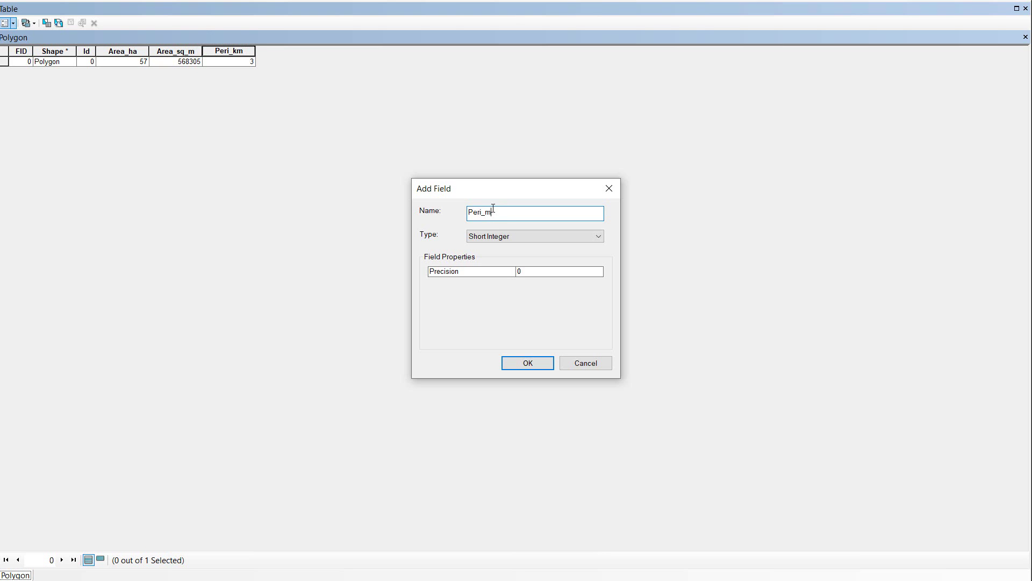
left_click_drag(492, 213, 486, 212)
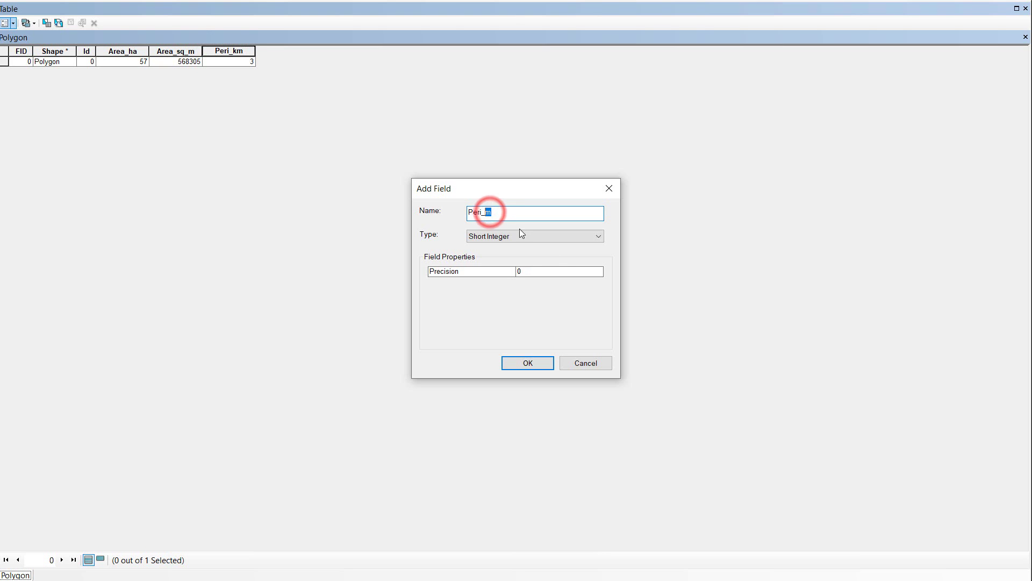
left_click(524, 272)
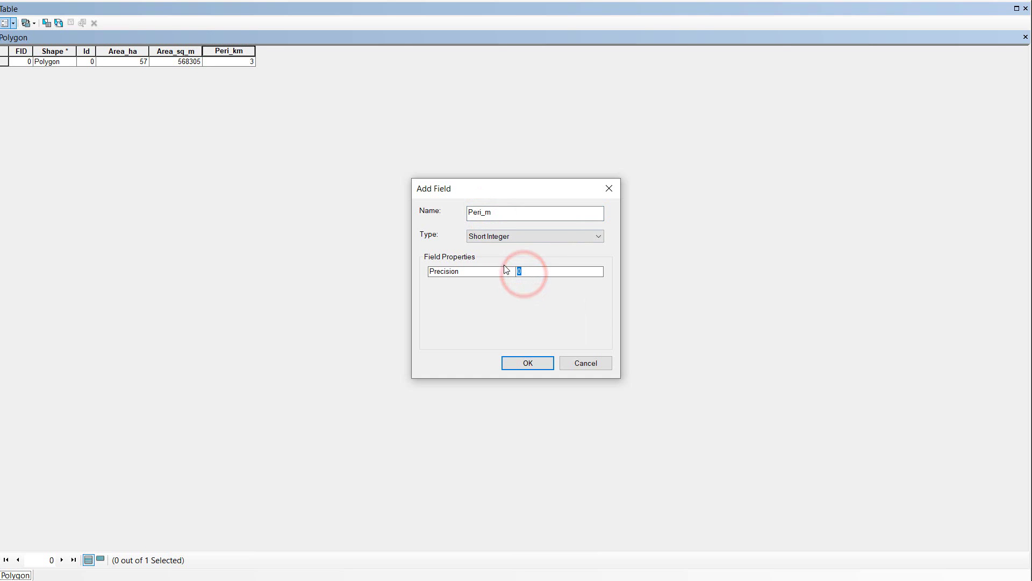
type("10")
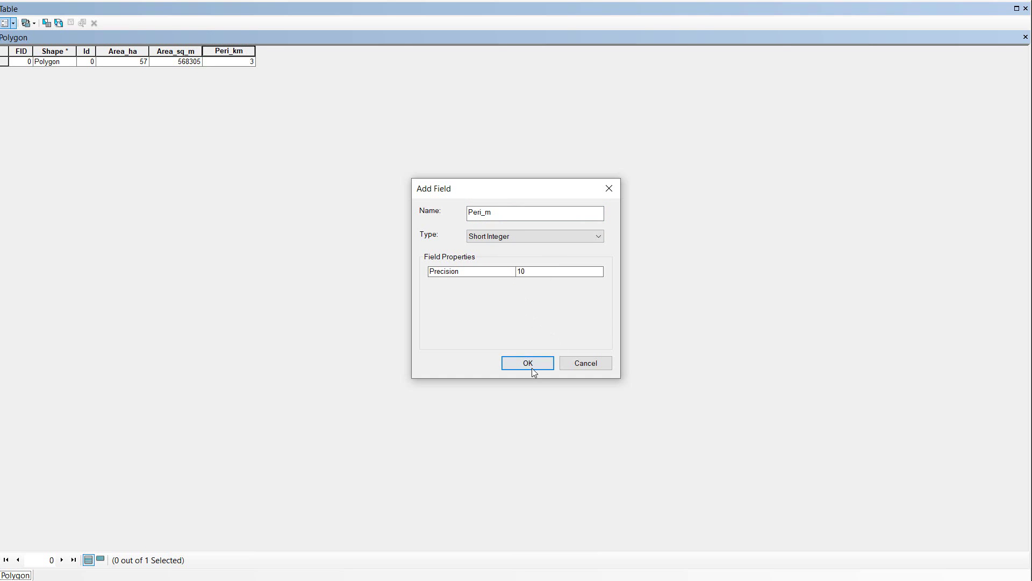
left_click(532, 363)
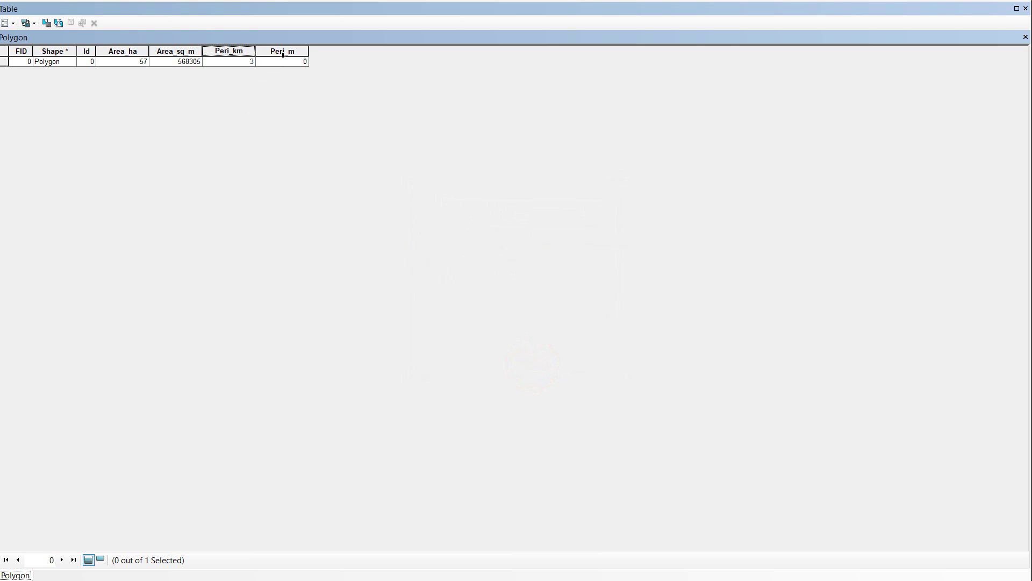
Calculate the geometry of the Peri_m field as Perimeter in Meters [m], using the data source's coordinate system
right_click(288, 51)
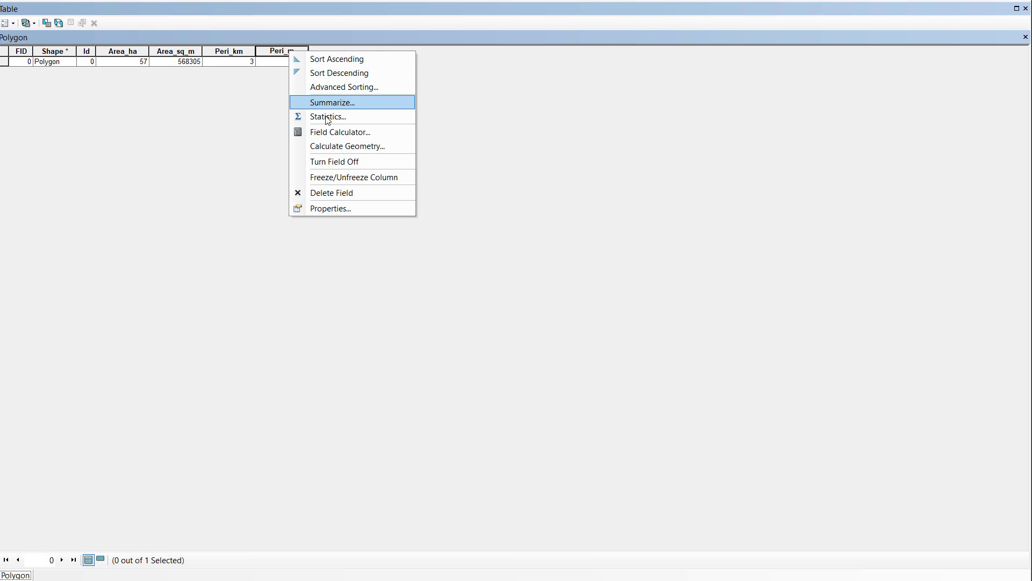
left_click(343, 149)
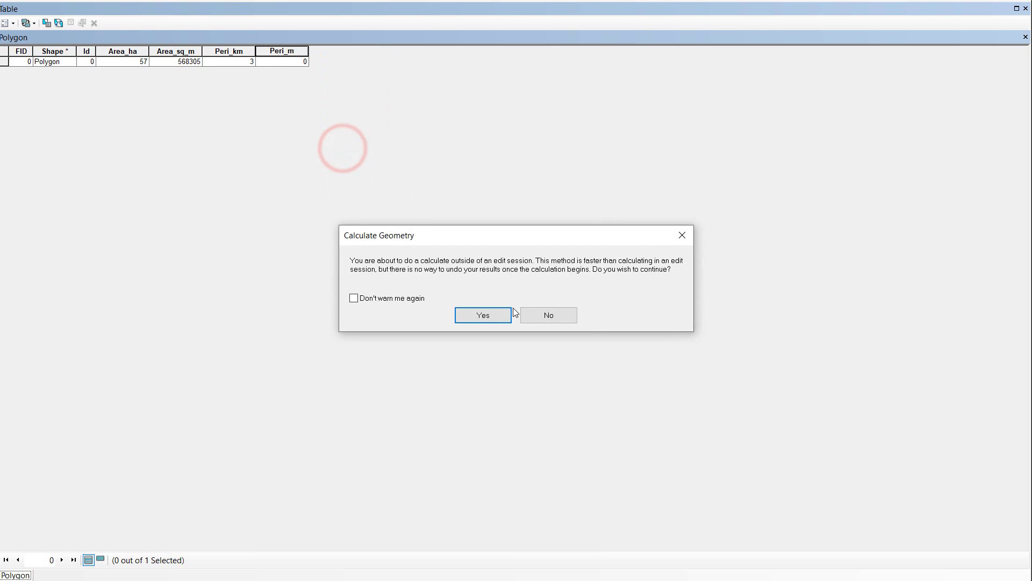
left_click(497, 316)
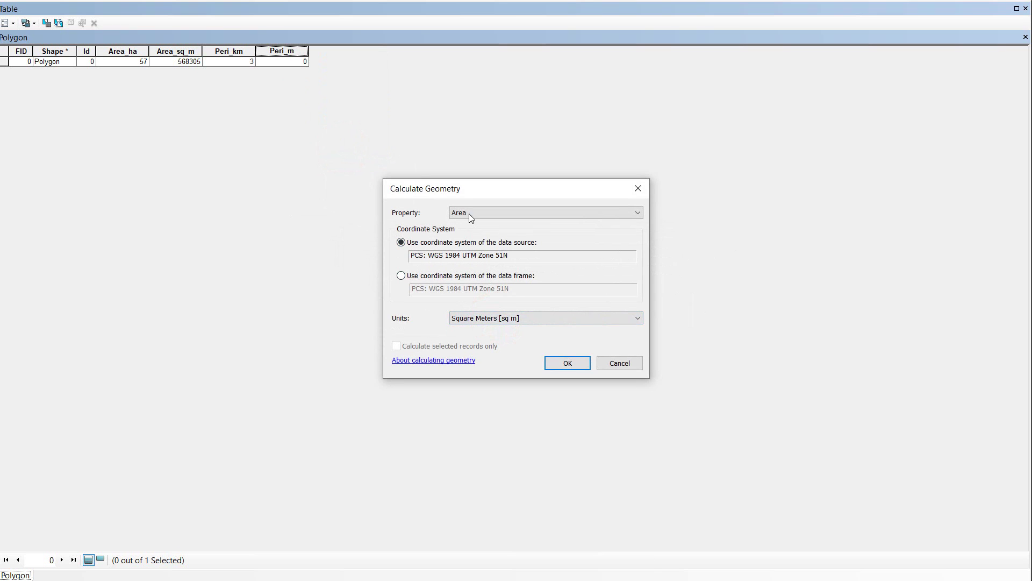
left_click(465, 214)
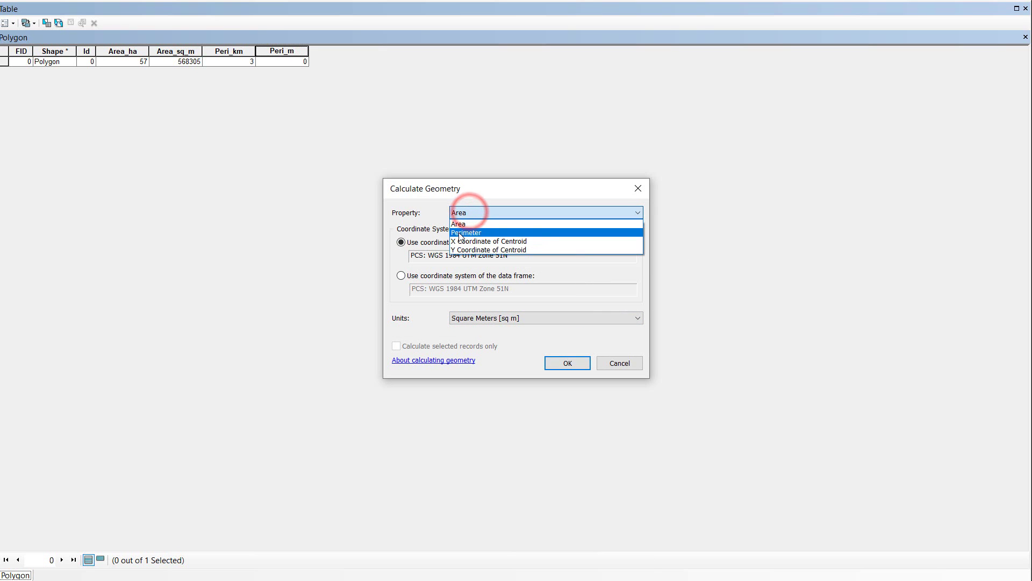
left_click(461, 230)
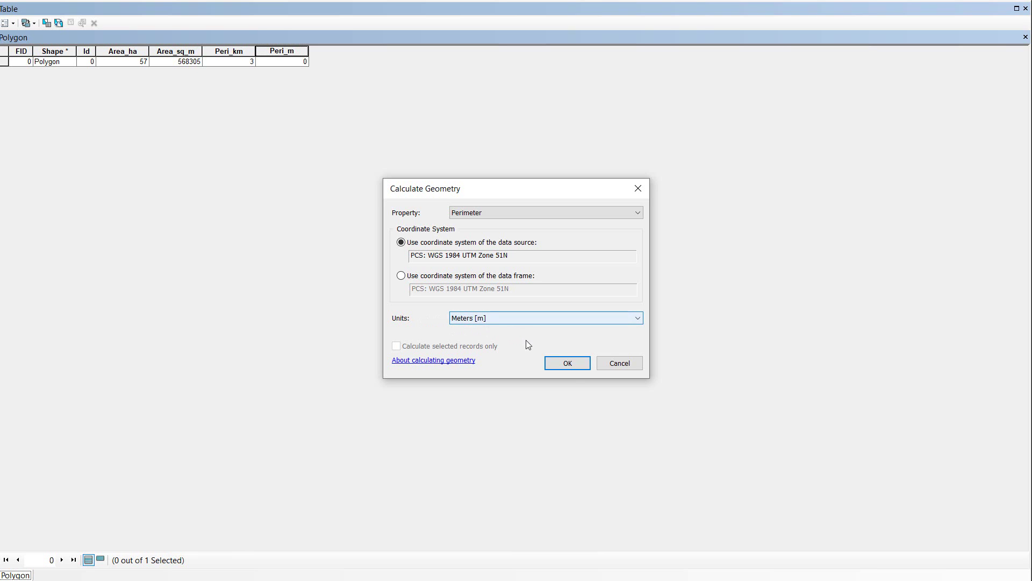
left_click(568, 364)
left_click(484, 314)
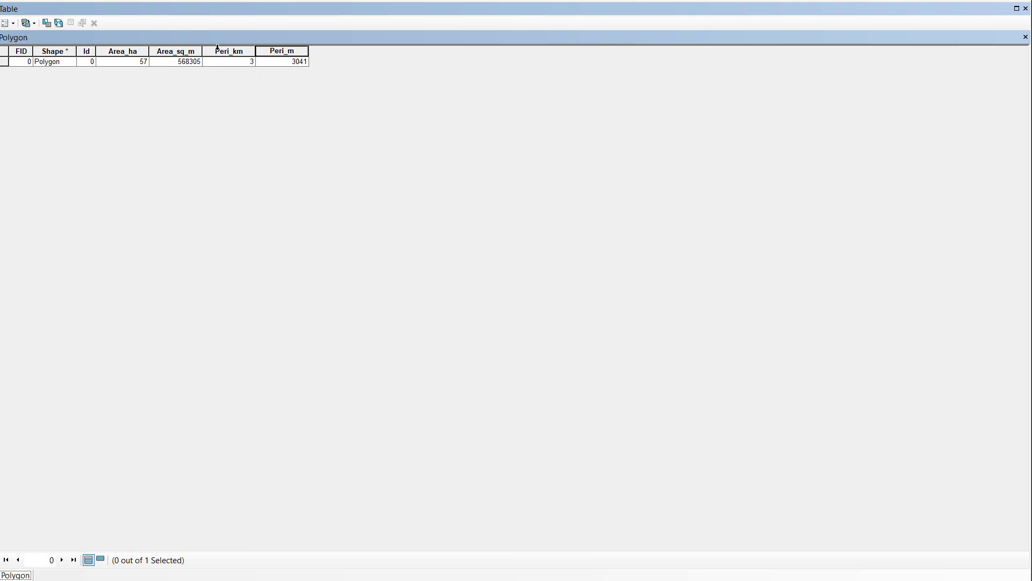
Dock the attribute table beside the map and review its calculated area and perimeter fields alongside the polygon
double_click(414, 6)
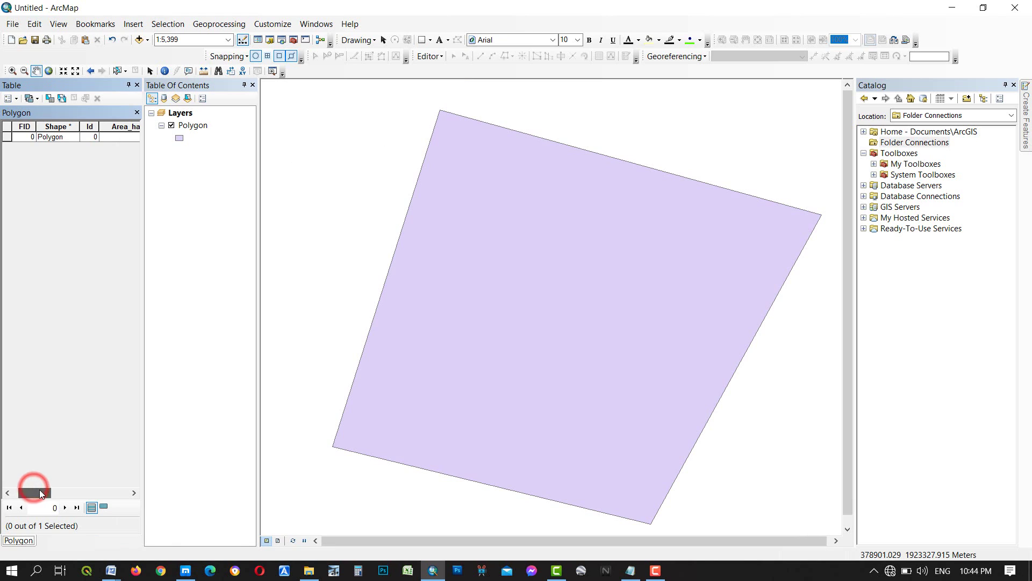
left_click_drag(39, 490, 67, 496)
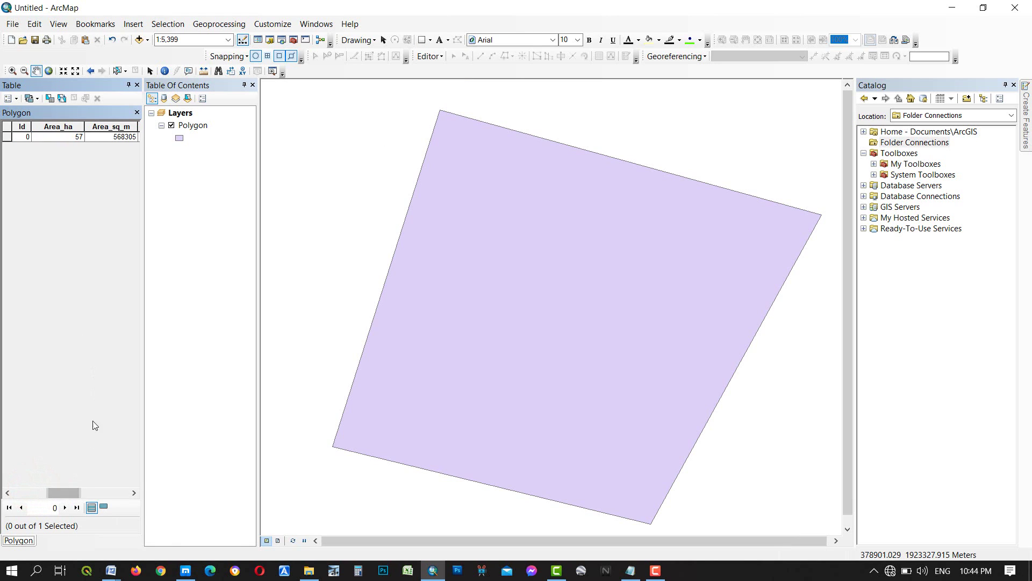
left_click(134, 492)
left_click(135, 492)
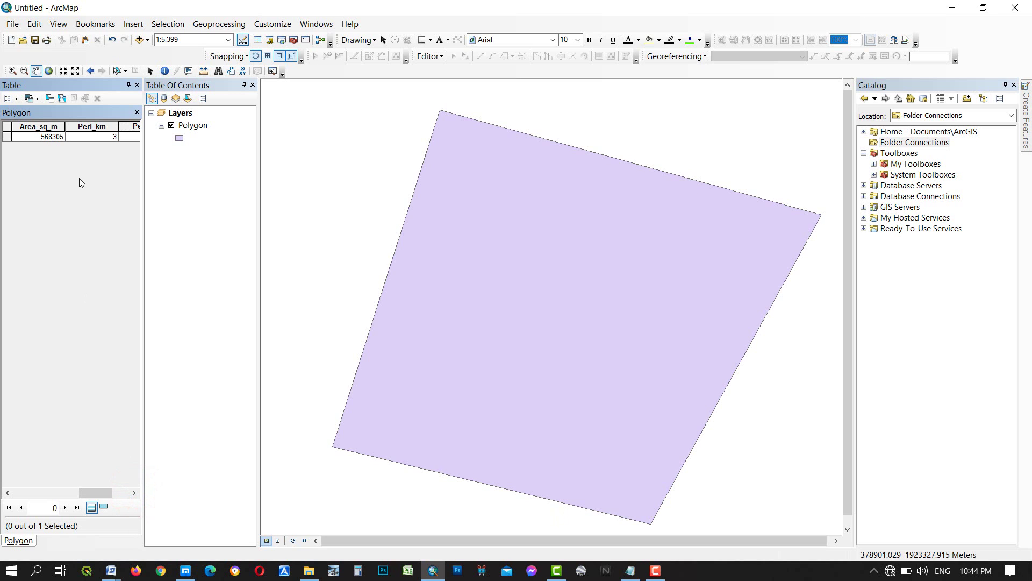
left_click_drag(510, 285, 473, 275)
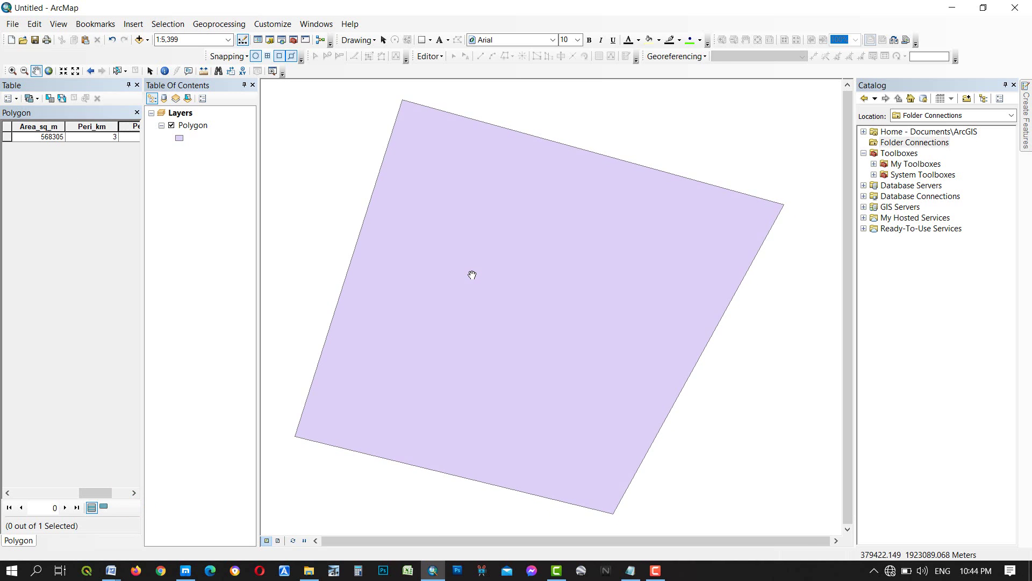